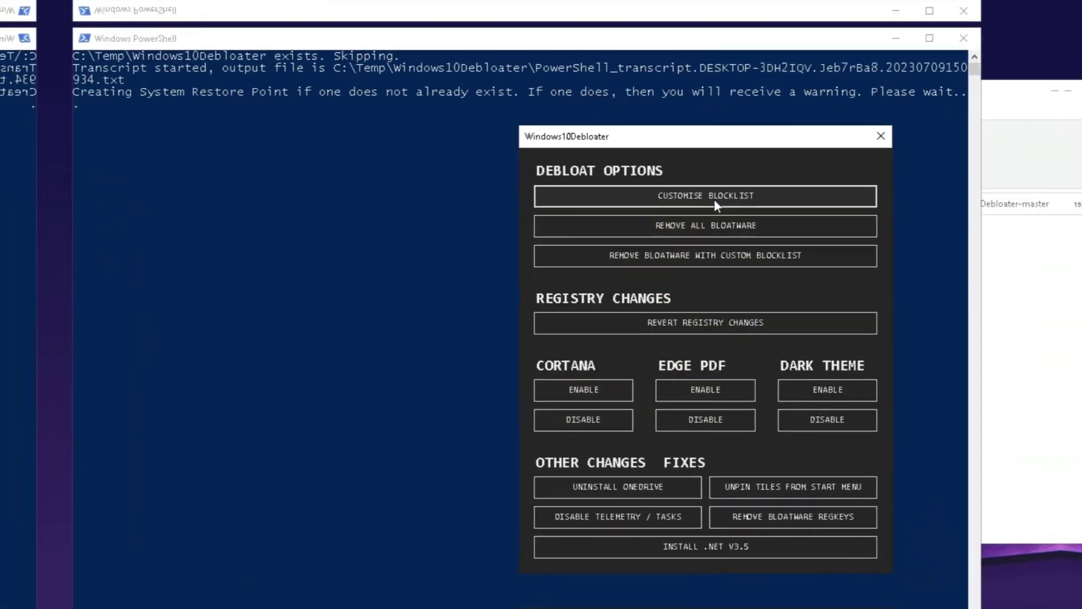
- Preview the blocklist editor, the GPU MSI utility on the NVIDIA card, and the USB keyboard filter
click(714, 197)
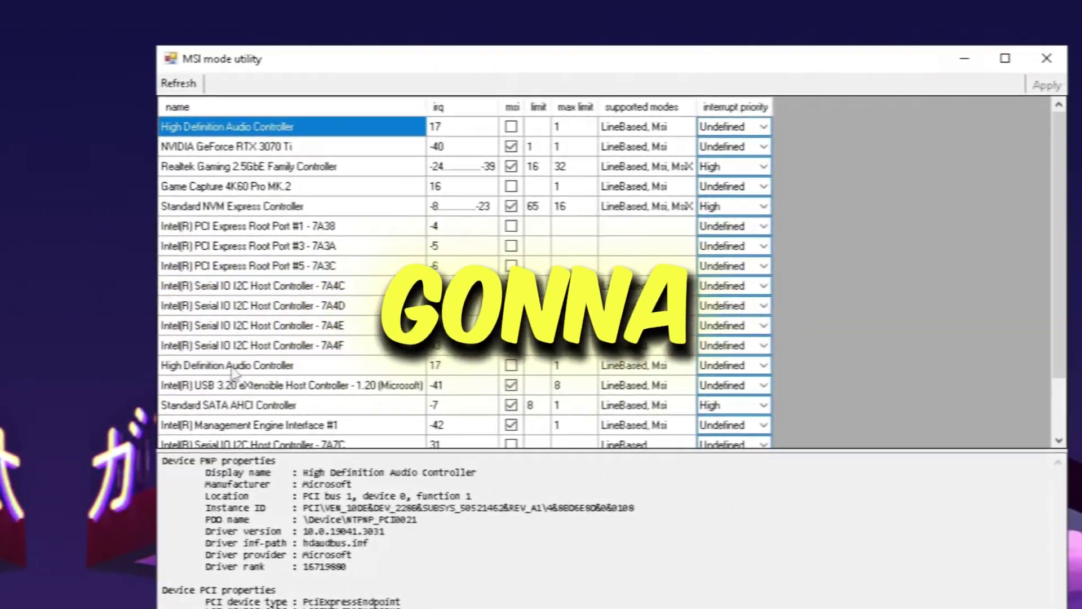
click(226, 146)
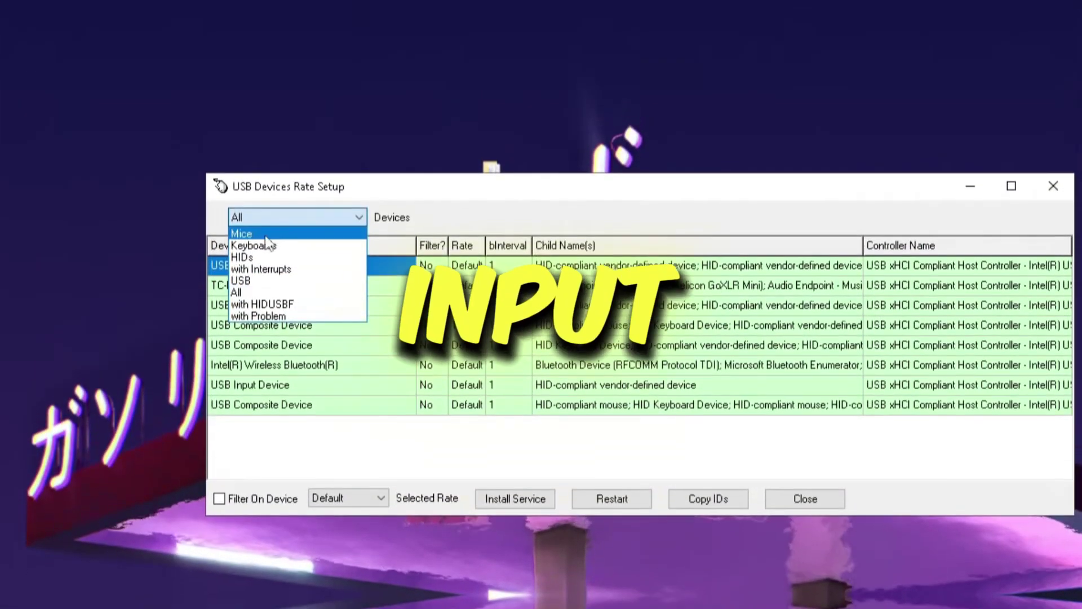
click(269, 245)
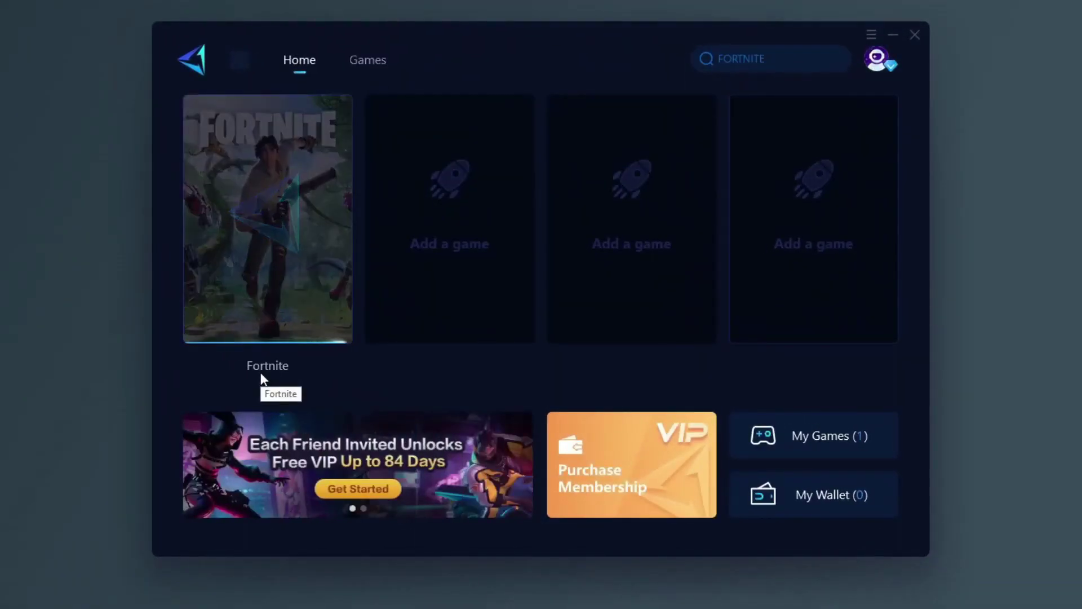
- Open GearUP's Fortnite boost page and scroll down to the guide video's description
click(260, 376)
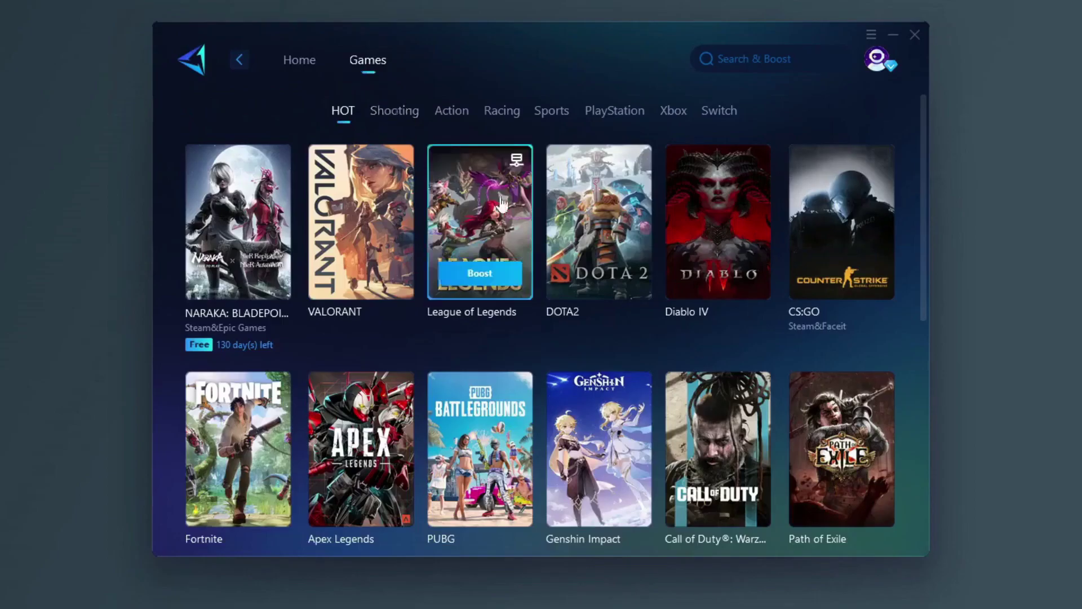
scroll(507, 237, down, 2)
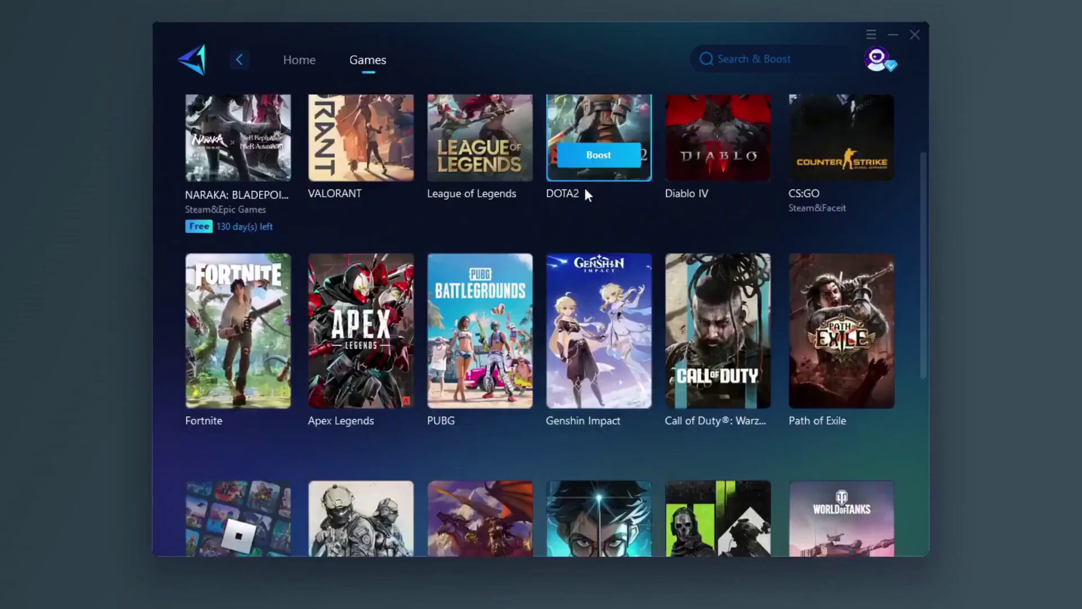
scroll(482, 195, down, 3)
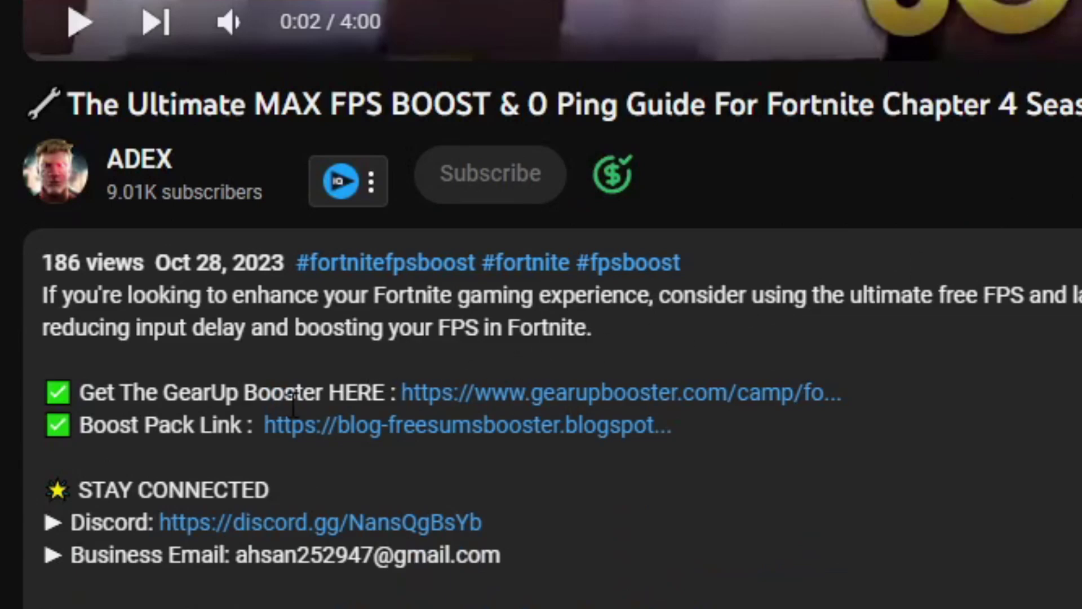
- Visit the GearUP Booster download link, then take the GitHub link from the Windows 10 Debloater notes
click(582, 400)
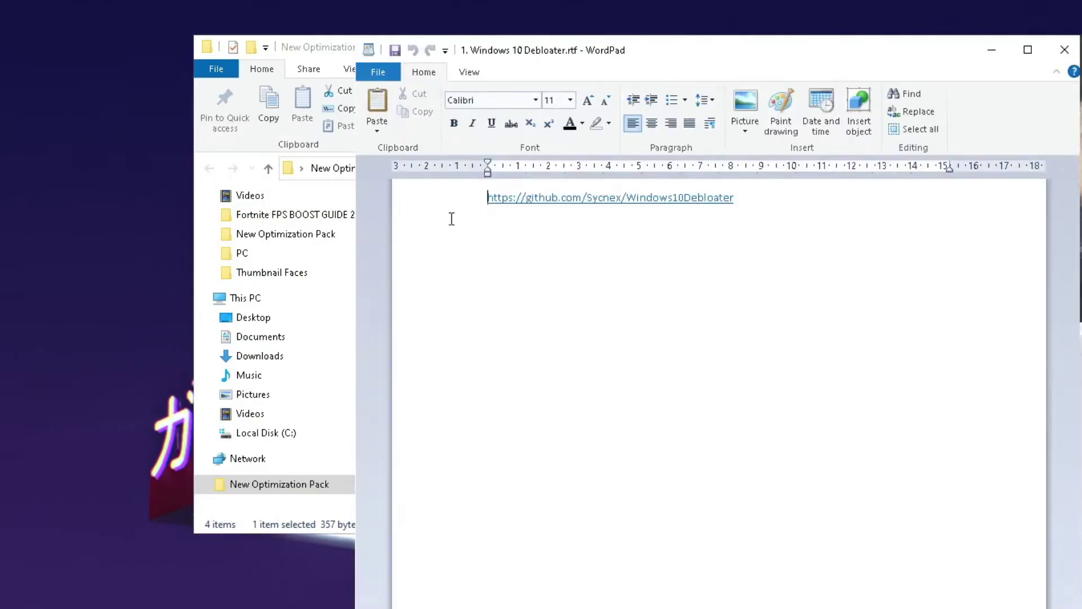
key(ctrl+a)
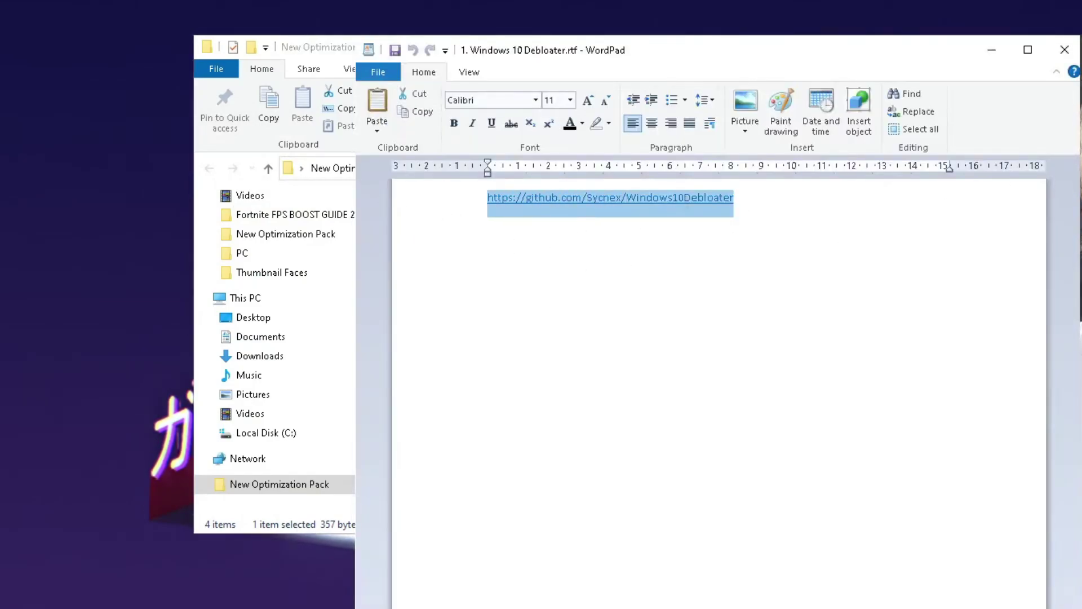
click(1064, 50)
- Maximise the browser on the Windows10Debloater repository and show its Code download options
key(super)
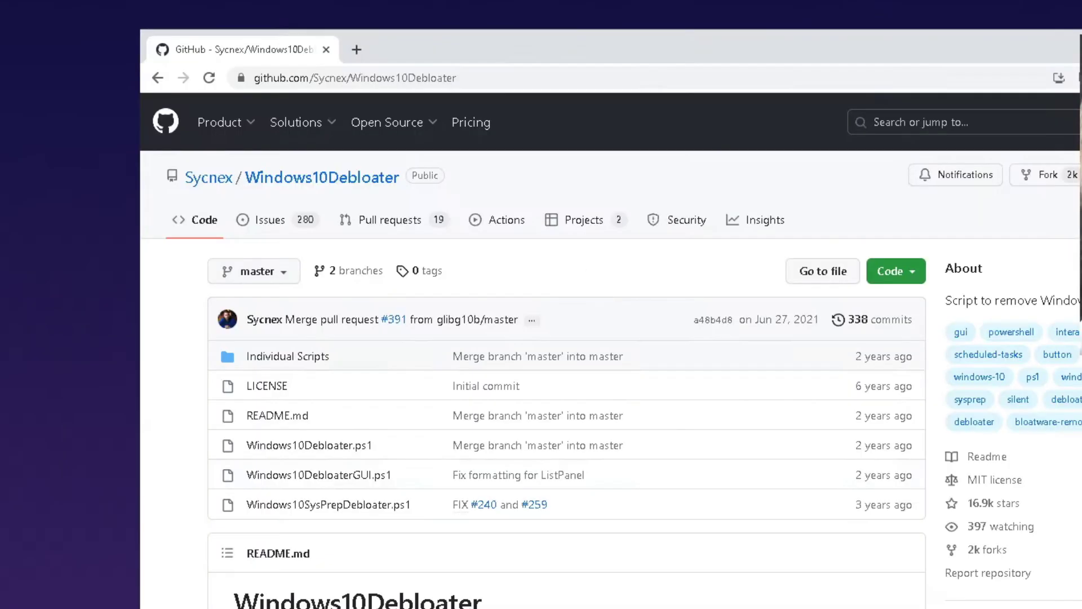
double_click(522, 51)
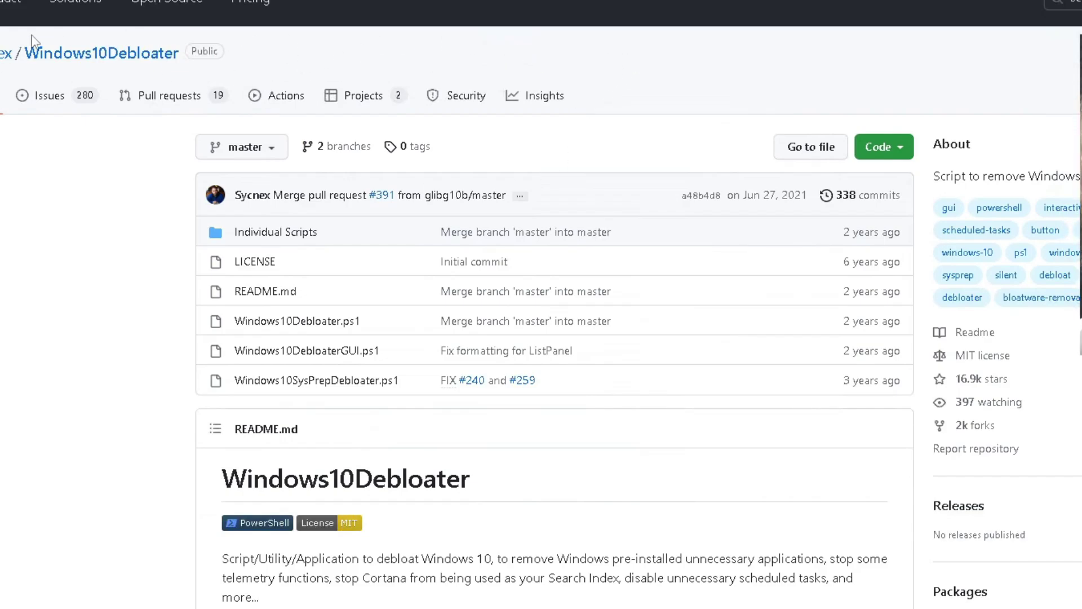
click(896, 152)
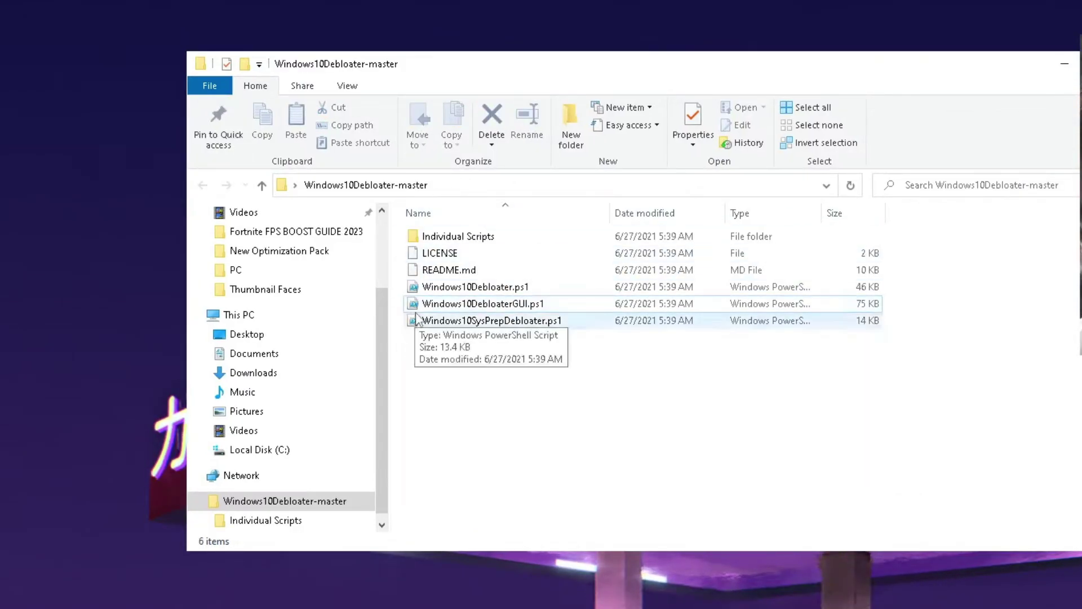
- Run Windows10DebloaterGUI.ps1 with PowerShell from the Windows10Debloater-master folder
key(ctrl+a)
click(449, 334)
click(423, 308)
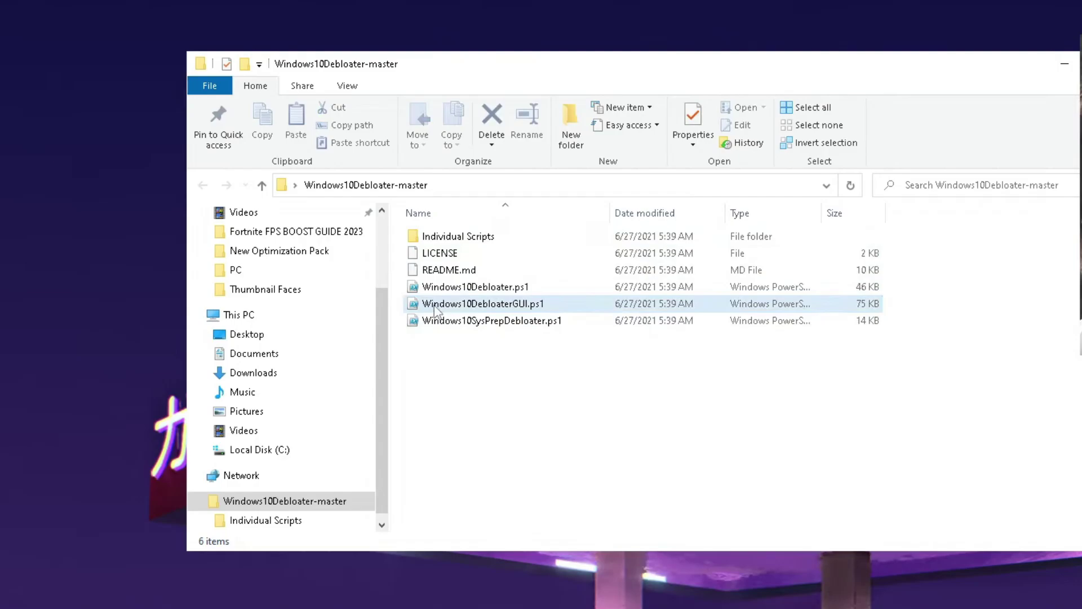
right_click(466, 304)
click(498, 332)
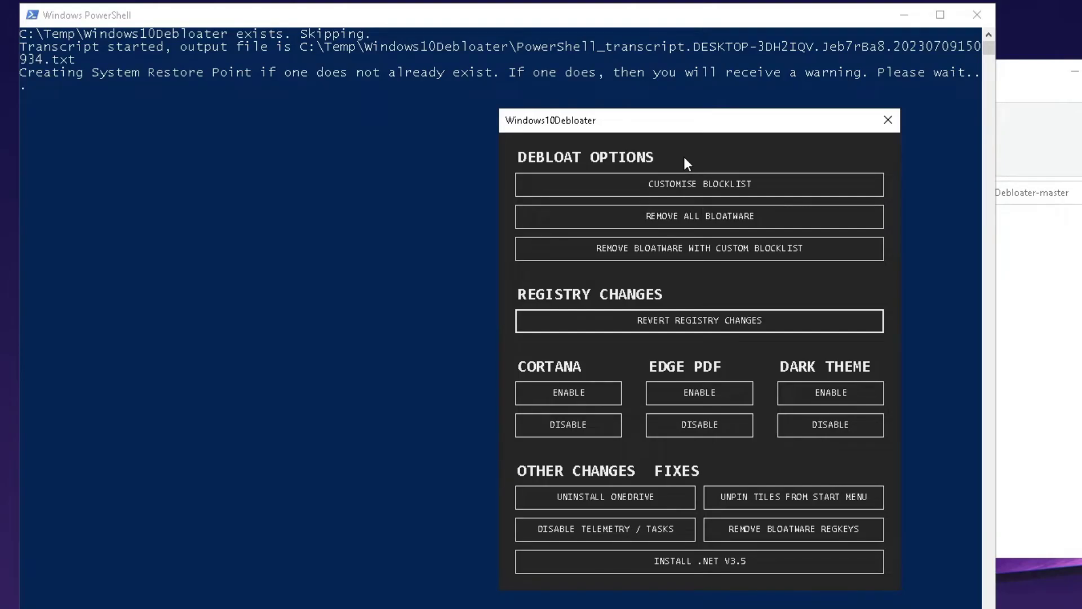
- Scroll through the Customize Allowlist and Blocklist app checklist, then close it
key(super)
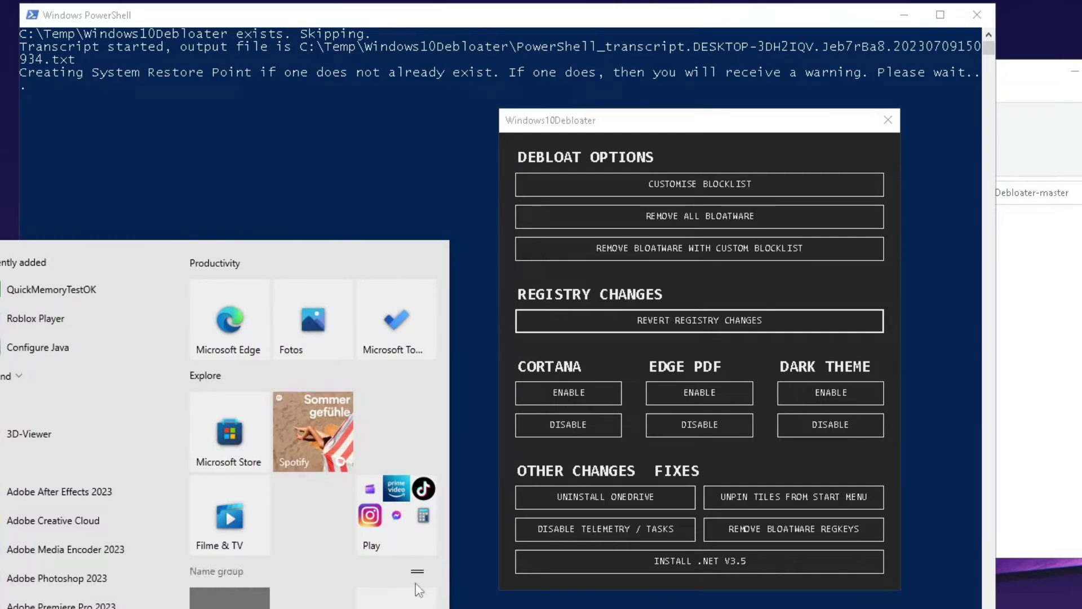
click(598, 131)
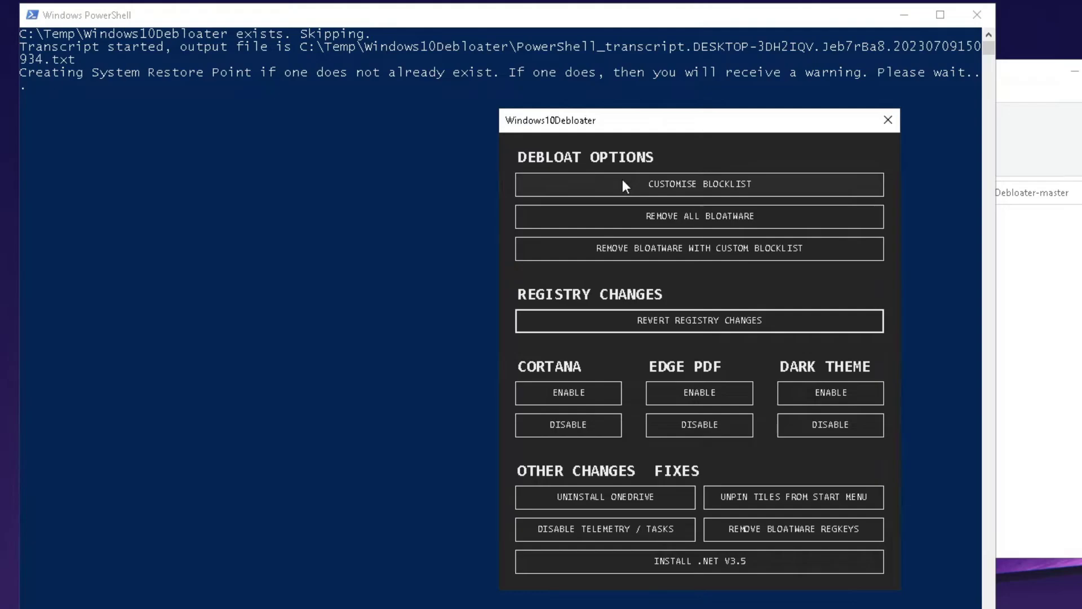
click(712, 189)
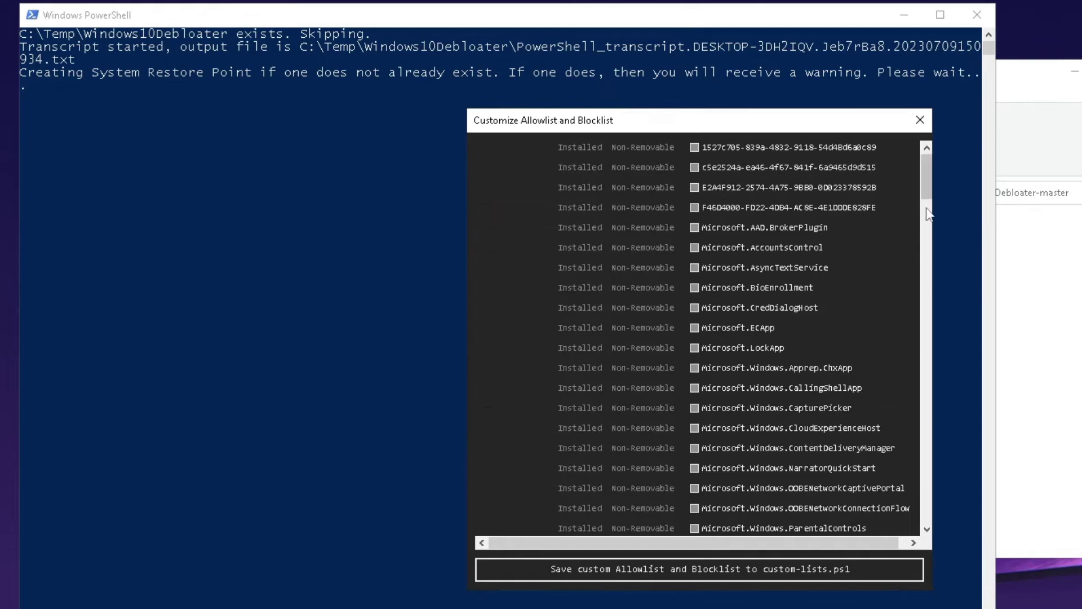
drag(927, 184, 928, 346)
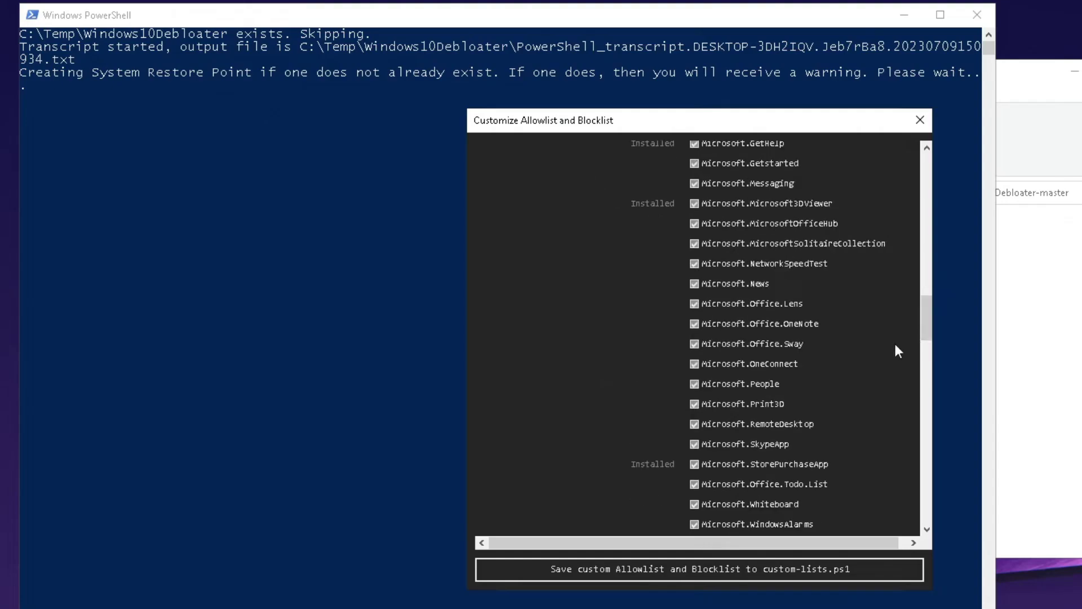
click(919, 120)
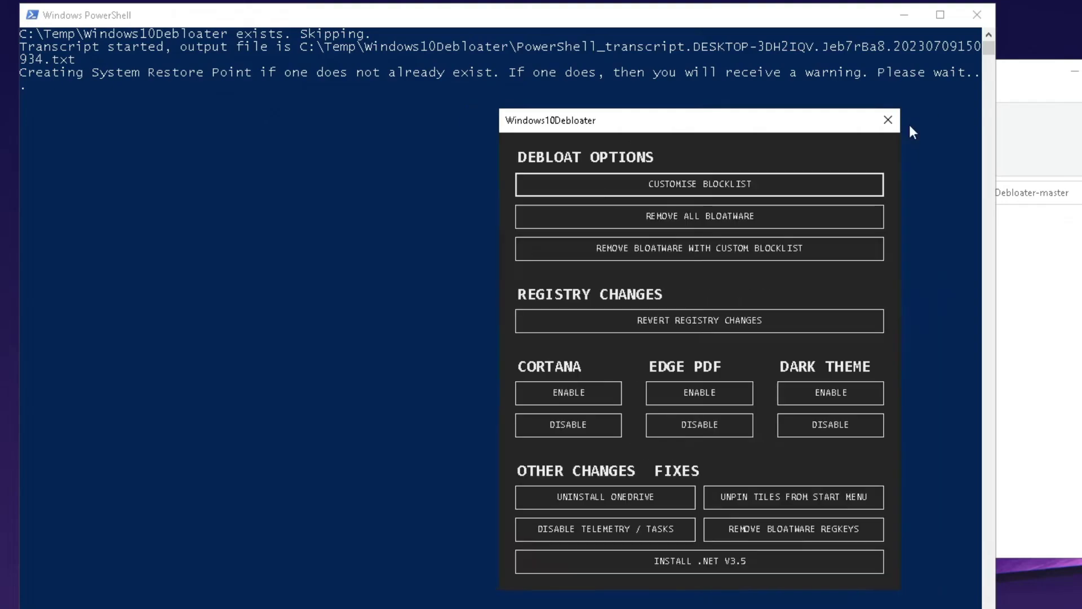
- Run Remove All Bloatware and follow the PowerShell console output until it finishes
click(693, 224)
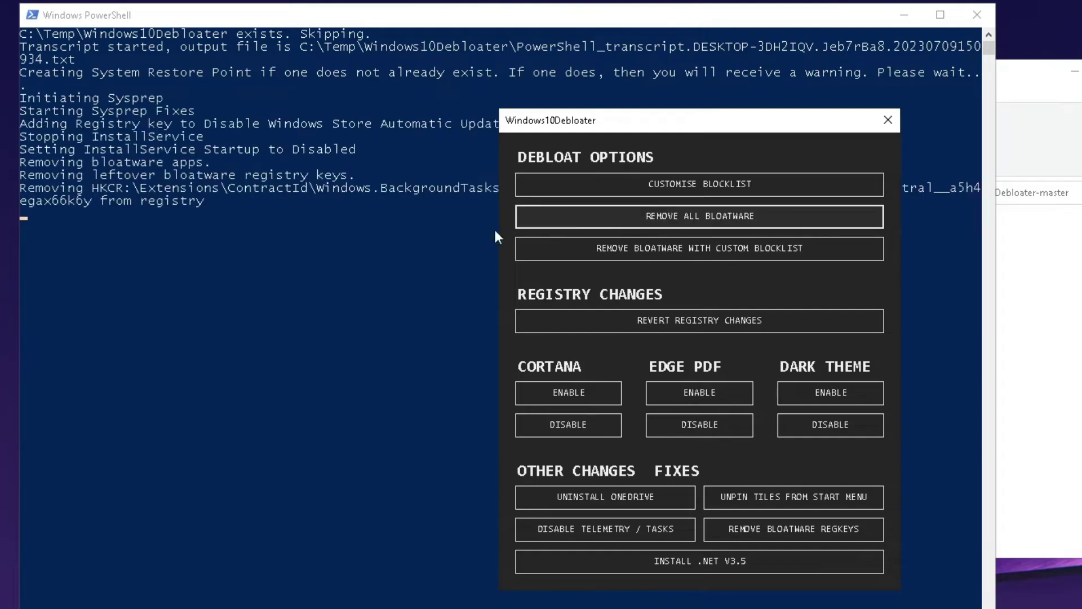
click(399, 258)
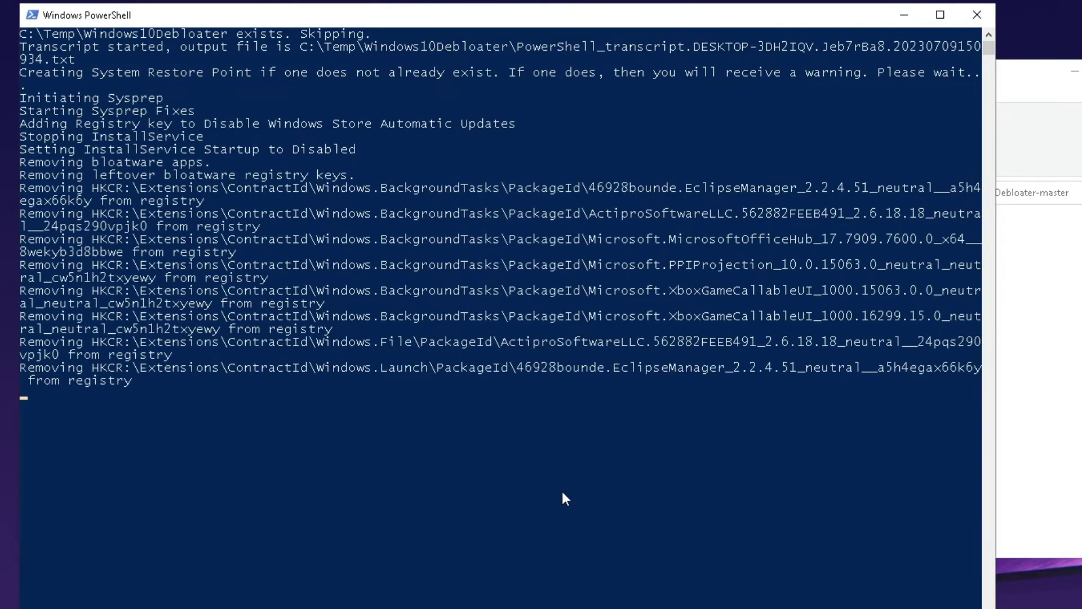
key(super)
click(389, 110)
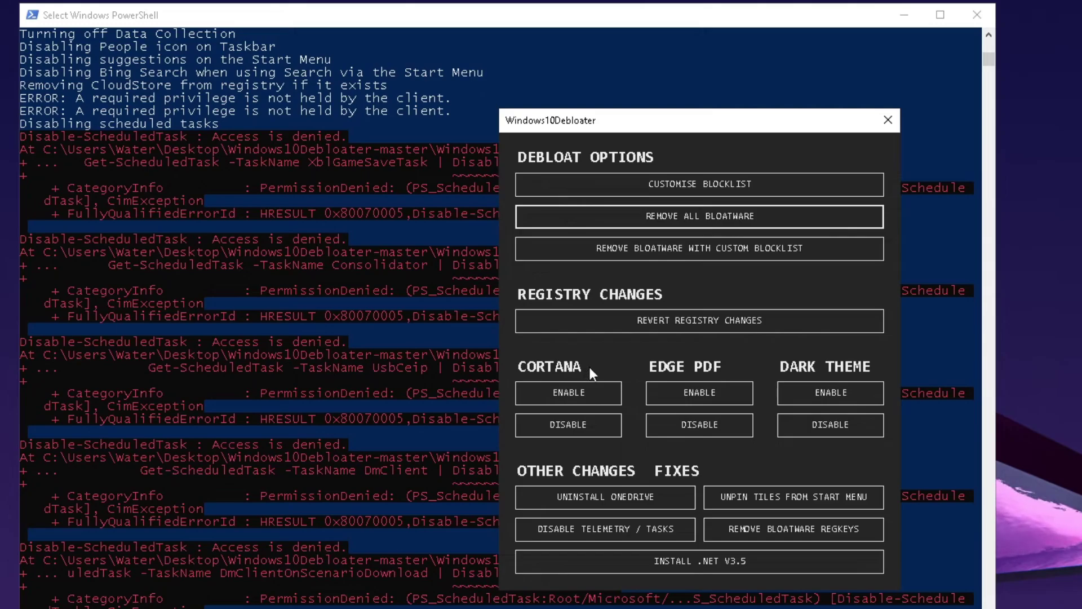
- Disable Cortana, then uninstall OneDrive, backing its files up to OneDriveBackupFiles on the desktop
click(580, 426)
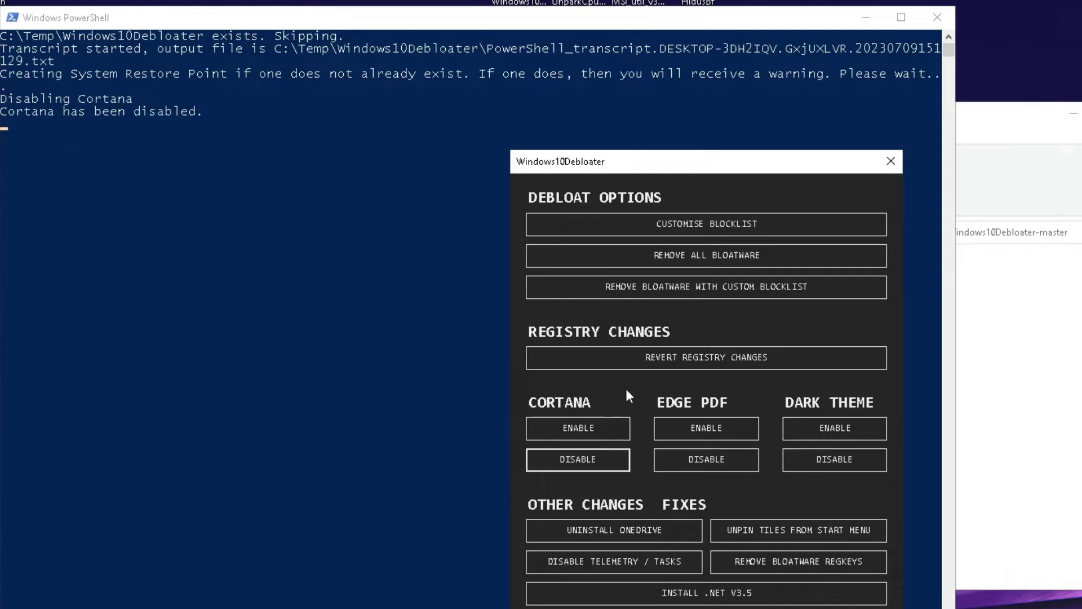
click(624, 536)
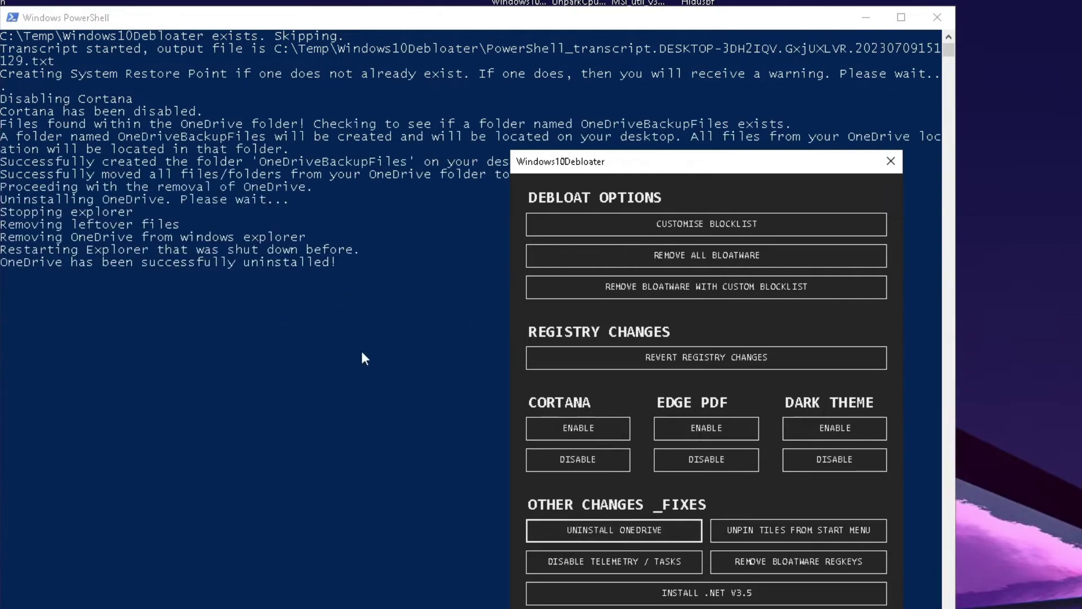
- Use DISABLE TELEMETRY / TASKS to turn off telemetry and its scheduled tasks
click(605, 563)
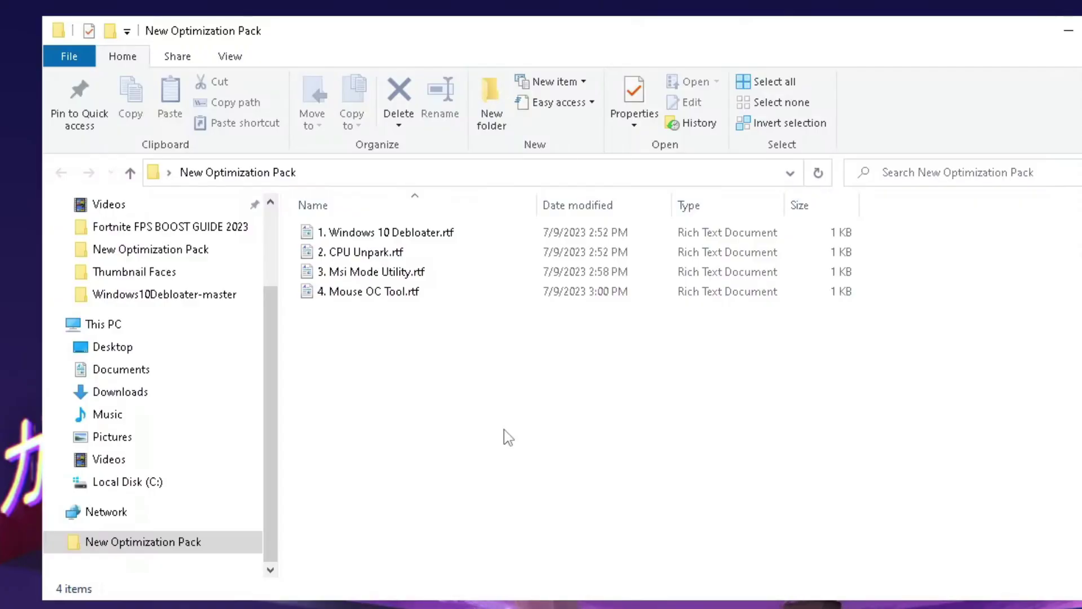
- Copy the coderbag disable-cpu-core-parking-utility link from 2. CPU Unpark.rtf
double_click(369, 253)
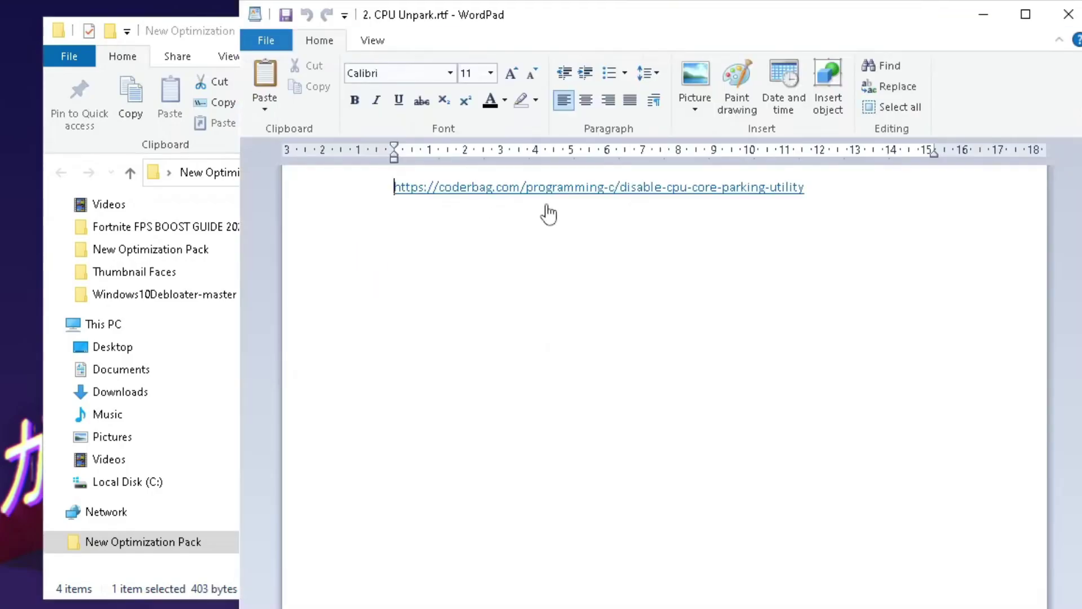
drag(817, 188, 319, 182)
key(ctrl+c)
click(1068, 14)
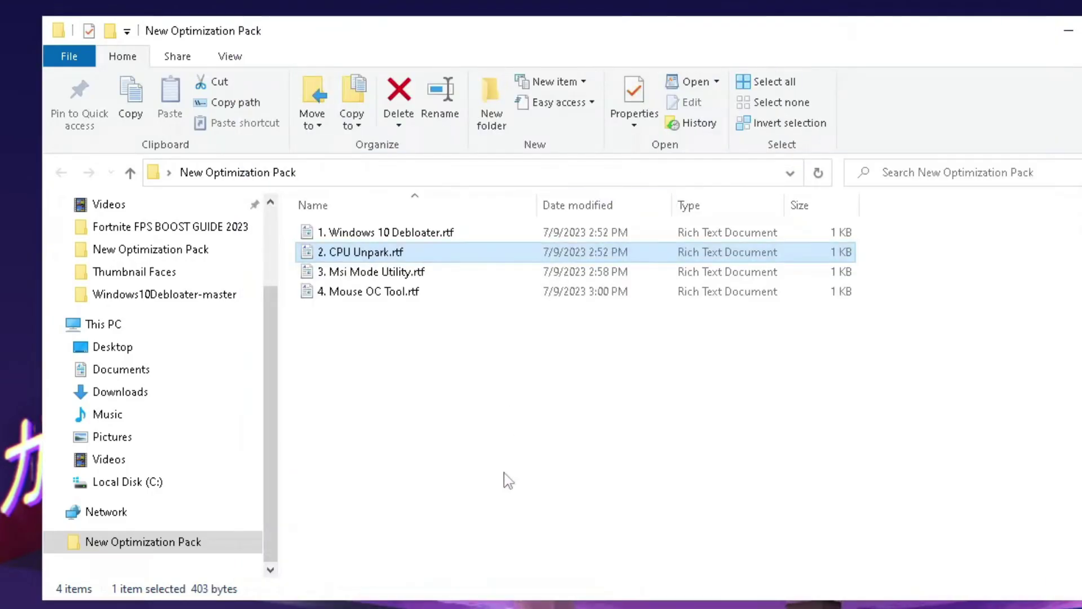
key(super)
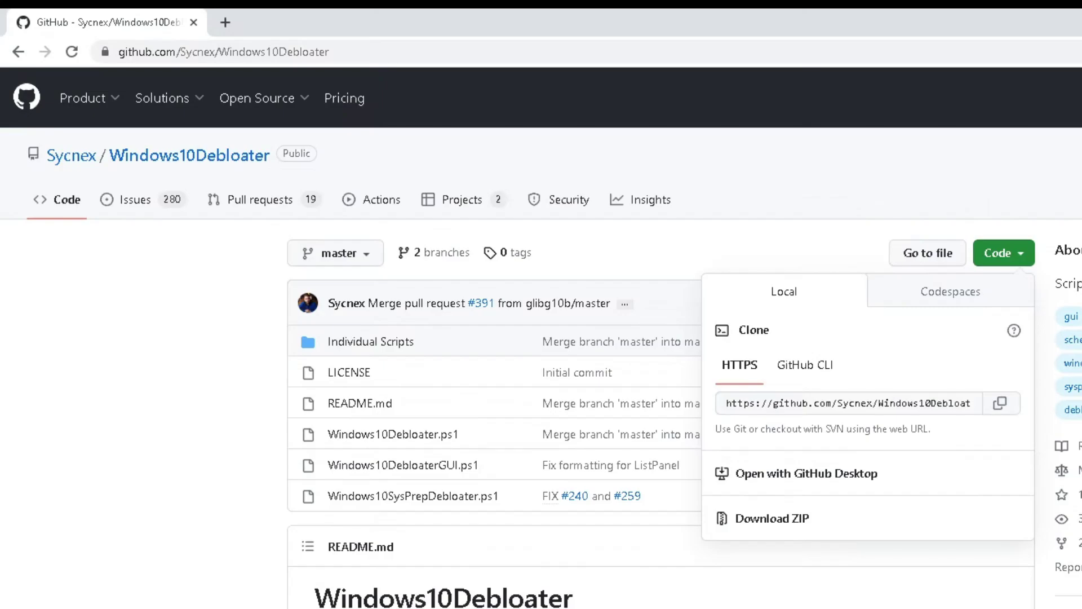
- Load the coderbag CPU core parking page from the copied link and scroll down to its download
click(432, 51)
key(ctrl+v)
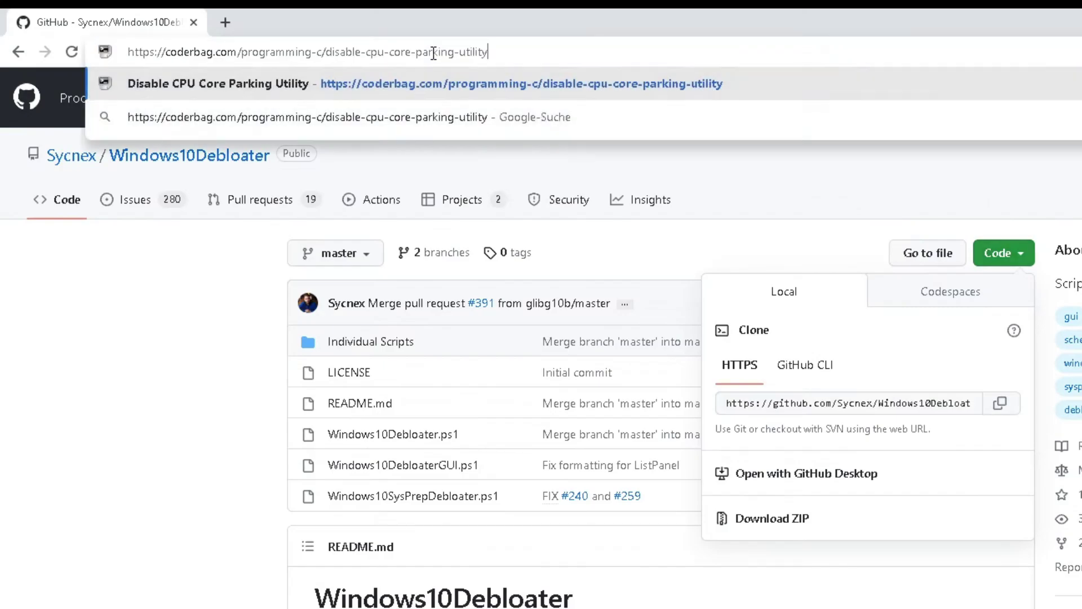
key(Return)
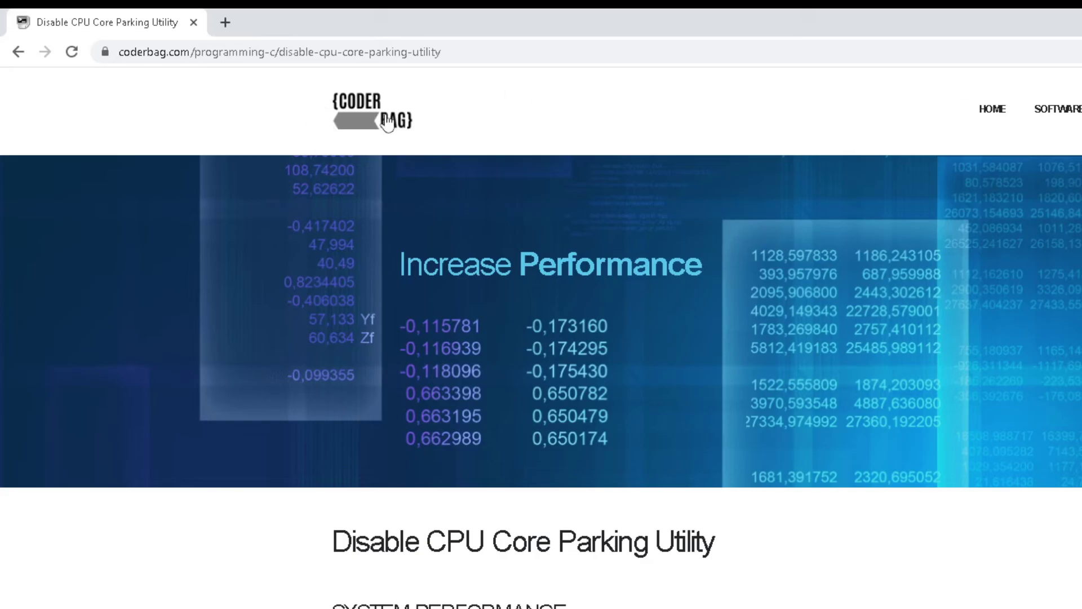
scroll(564, 338, down, 4)
scroll(563, 338, down, 12)
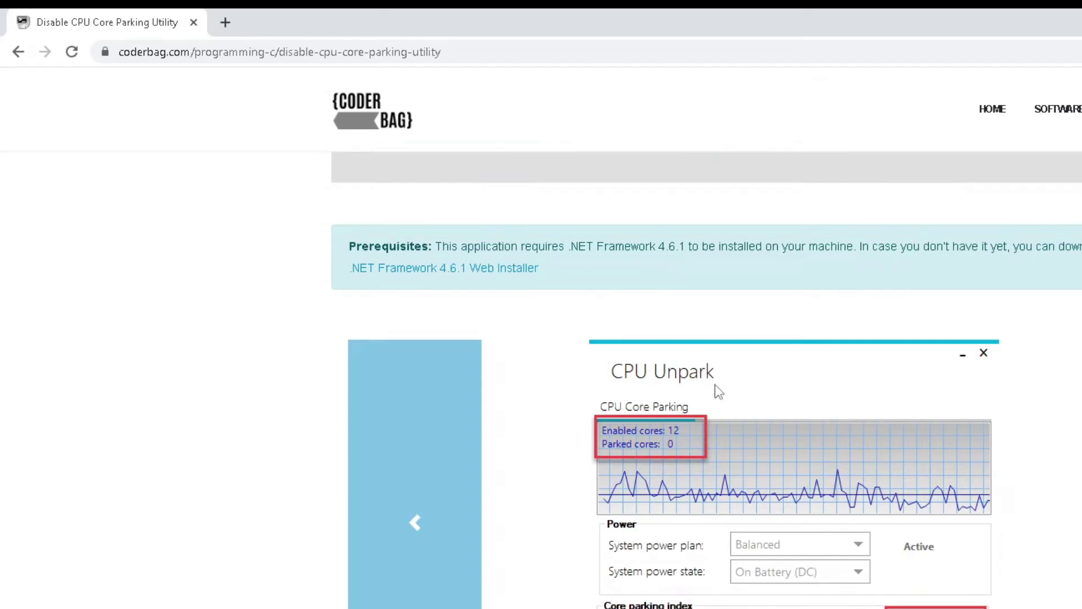
scroll(509, 514, down, 8)
scroll(643, 510, down, 2)
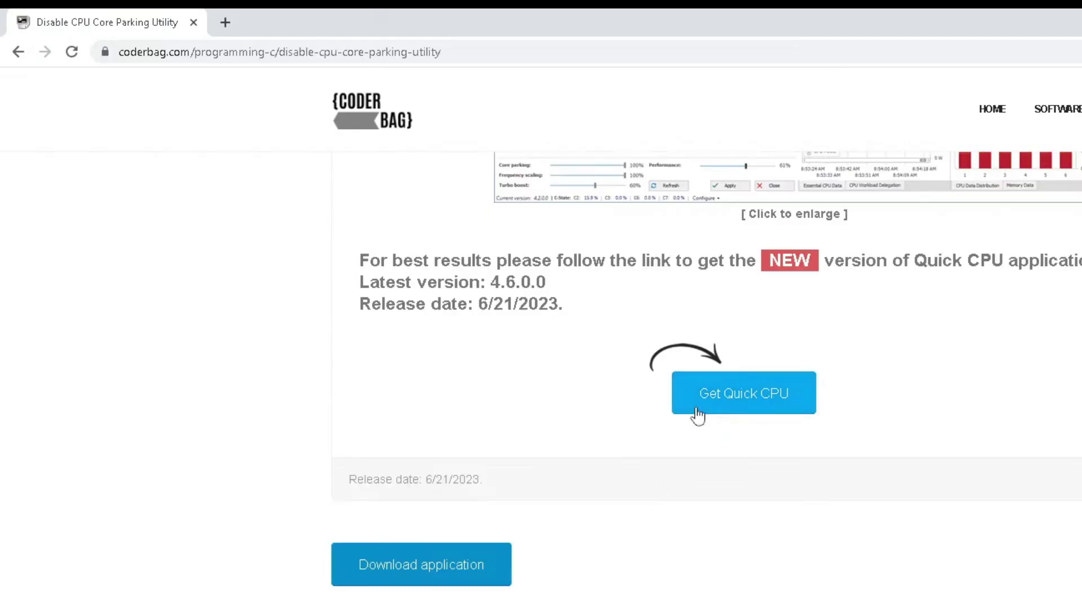
scroll(536, 417, down, 3)
scroll(459, 437, down, 3)
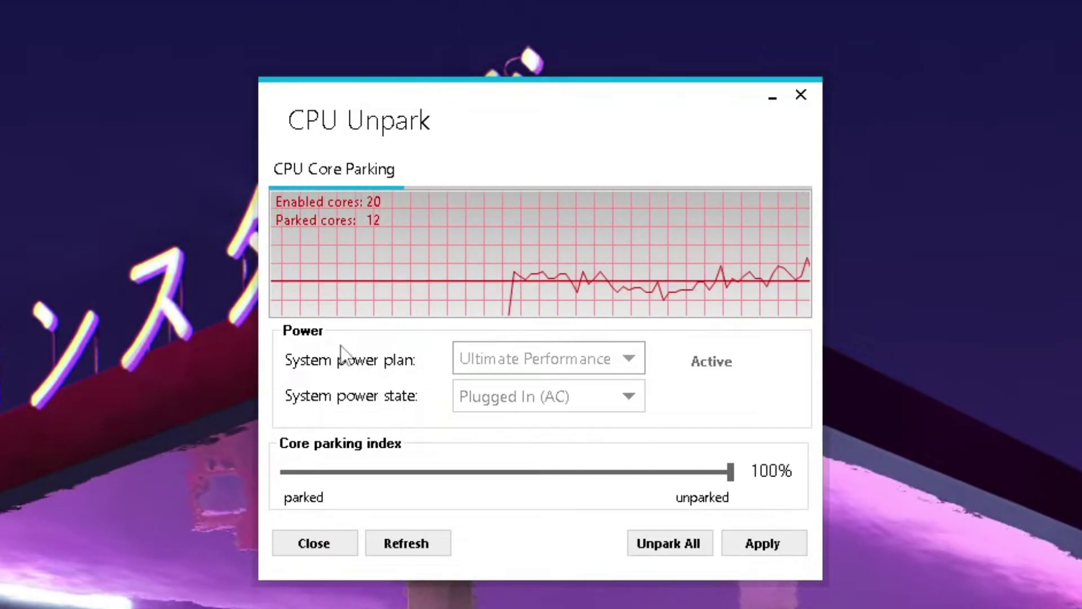
- Look through the power plan list and a Windows search for cmd, then return to CPU Unpark
click(520, 364)
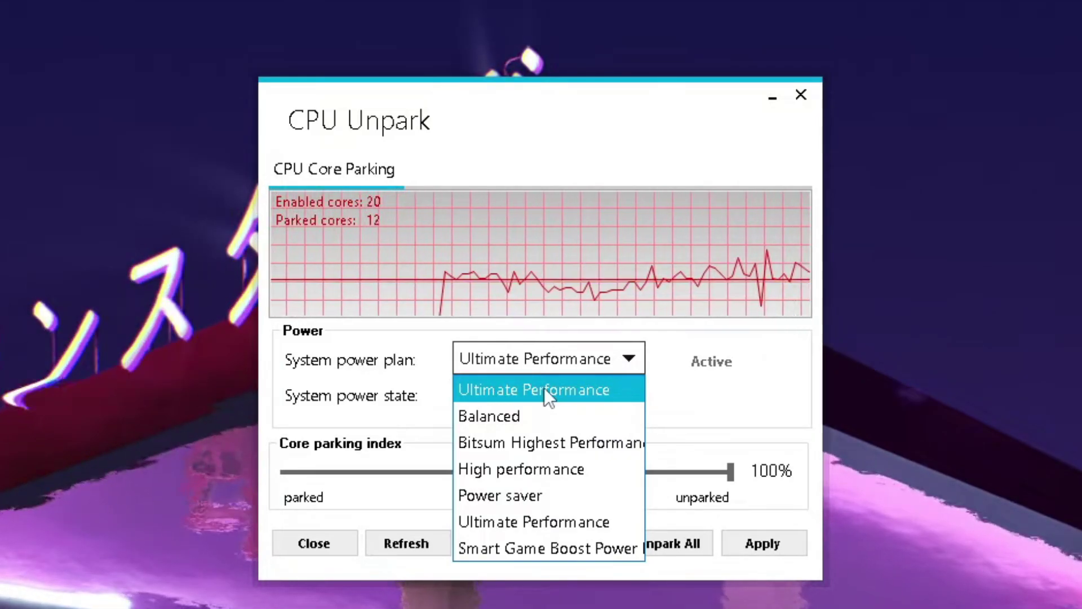
key(super)
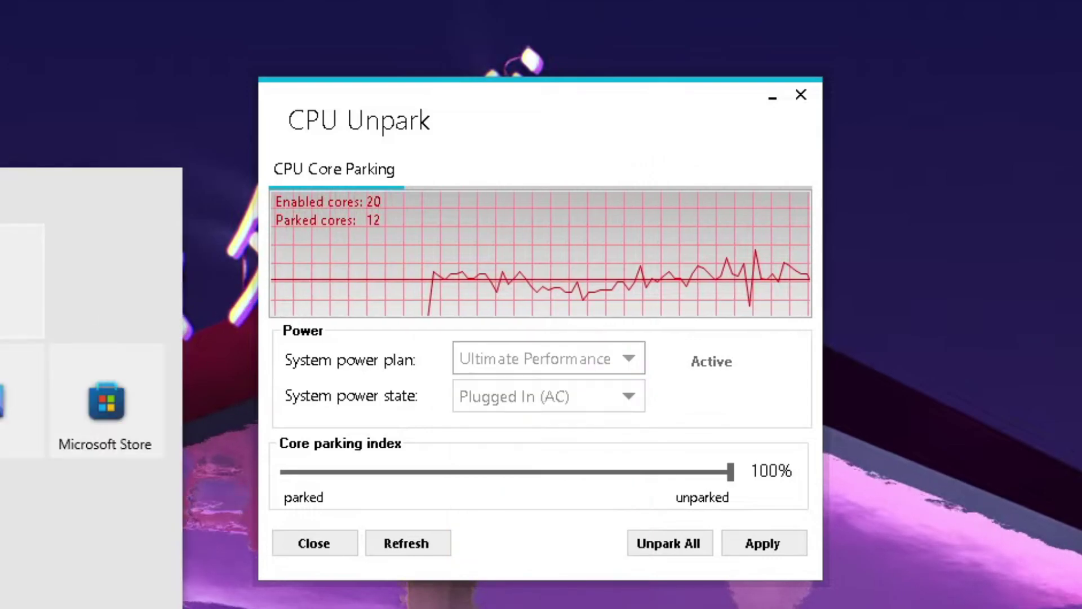
text(cmd)
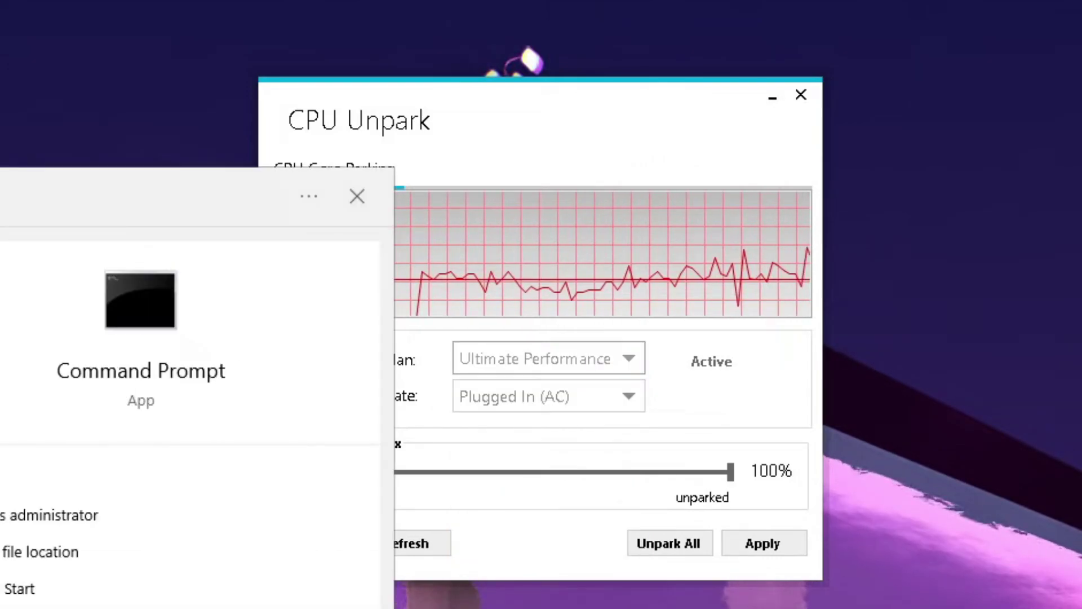
click(401, 198)
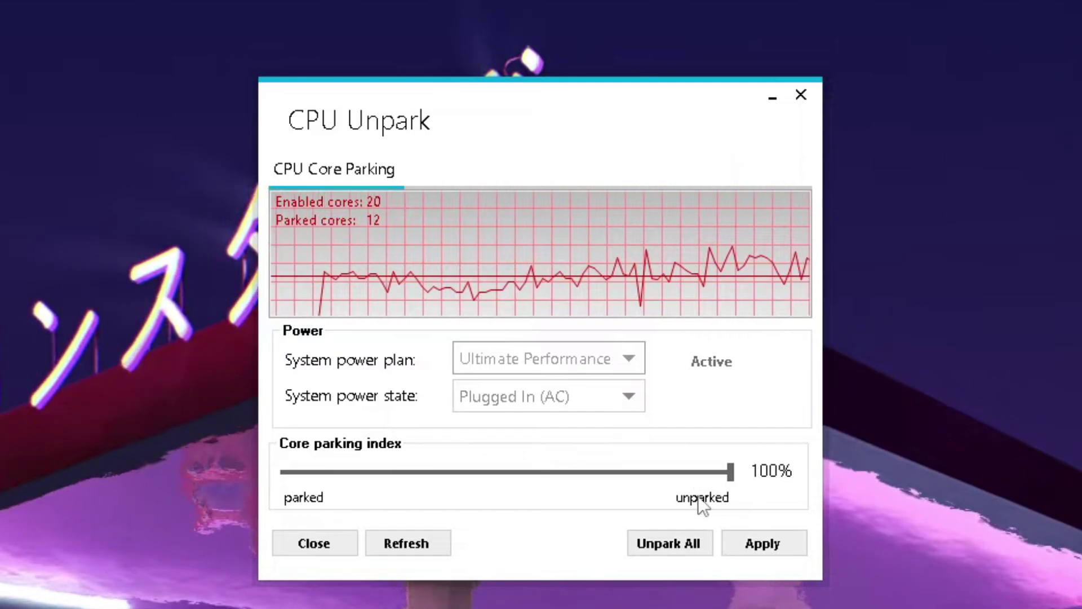
- Unpark all CPU cores at a 100% parking index and apply the change
click(668, 542)
click(663, 399)
click(732, 535)
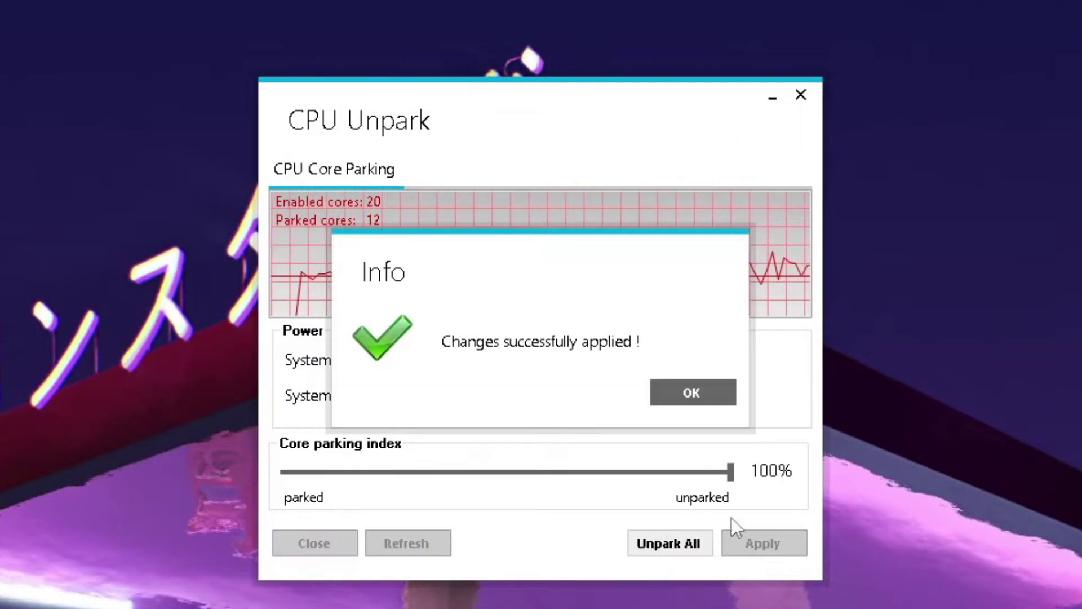
click(674, 397)
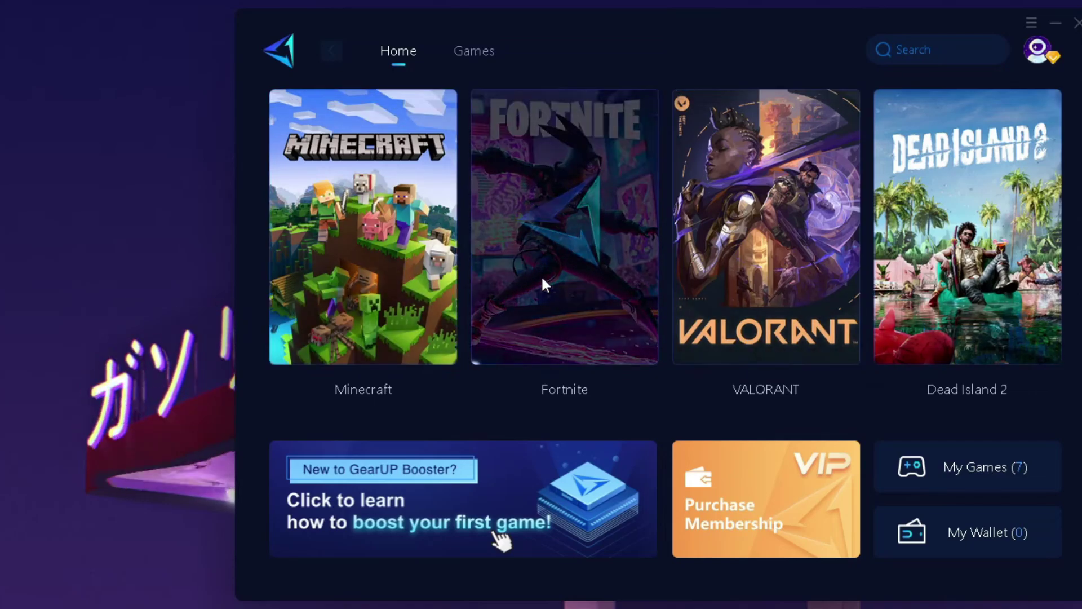
- Boost Fortnite from its Home tab card to reach 9 ms ping and 0% loss
click(542, 285)
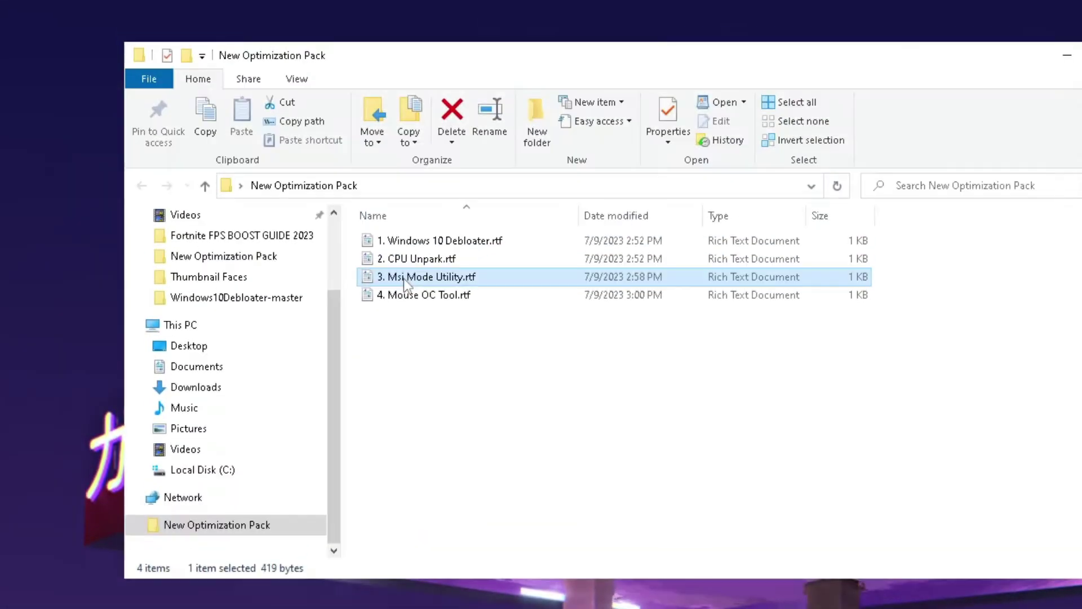
- Copy the reddit link from the Msi Mode Utility notes file
double_click(403, 277)
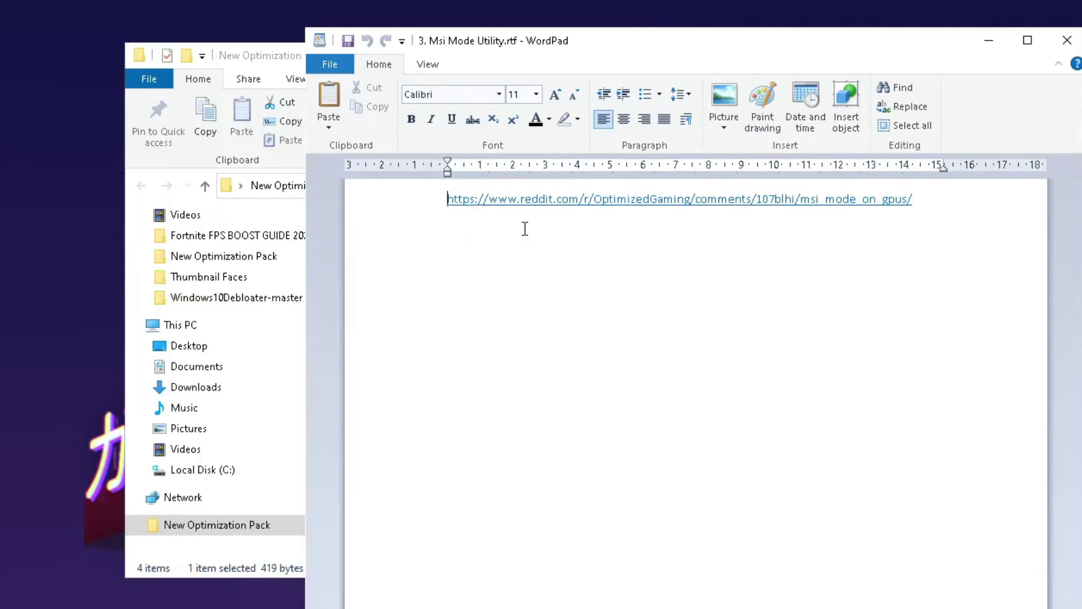
drag(937, 202, 381, 203)
click(1066, 40)
key(super)
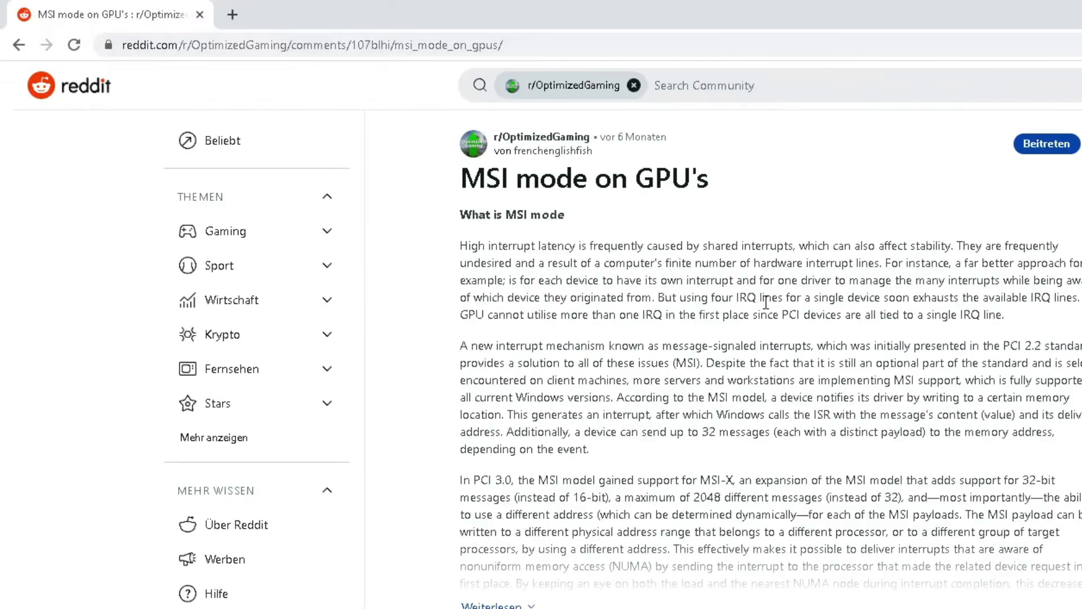
- Read the MSI mode on GPU's Reddit post, expanding the full text through its benchmark results
scroll(769, 300, down, 3)
scroll(768, 324, up, 3)
scroll(678, 214, down, 7)
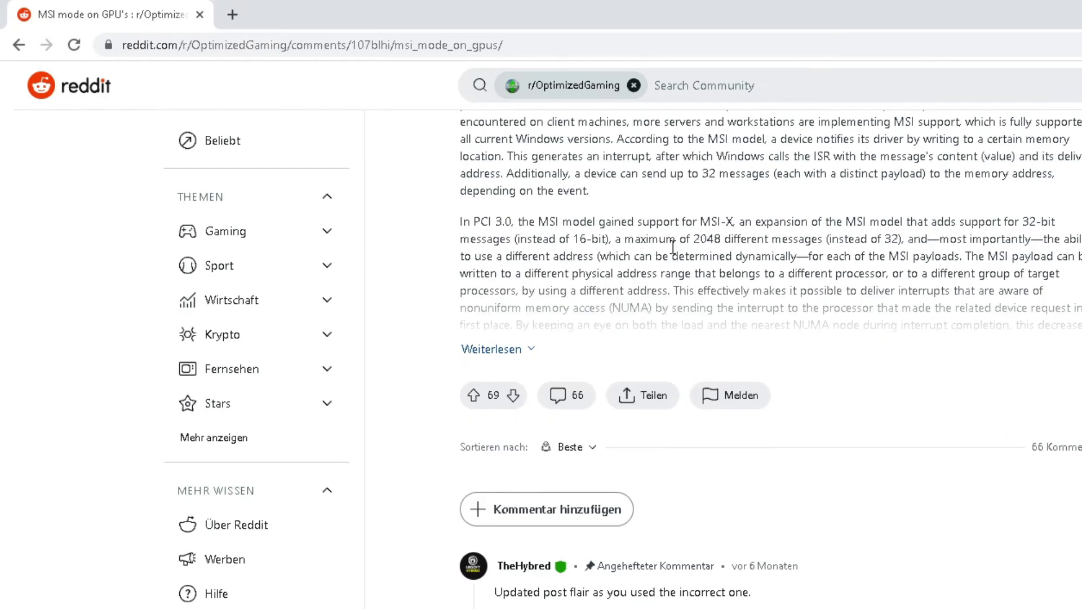
scroll(727, 296, up, 5)
click(496, 435)
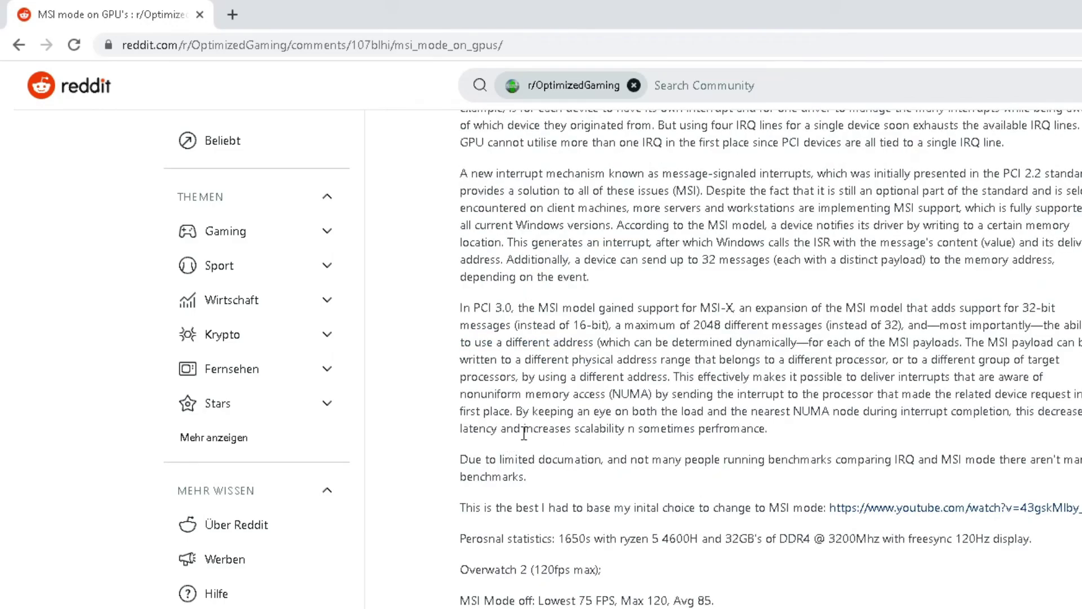
scroll(712, 418, down, 9)
scroll(762, 440, down, 5)
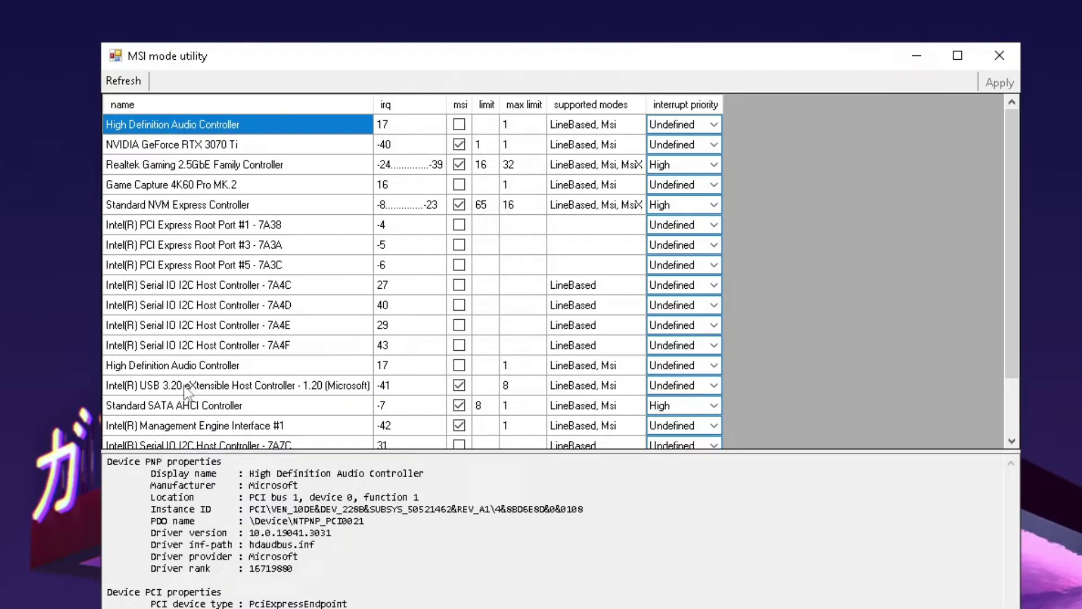
click(197, 150)
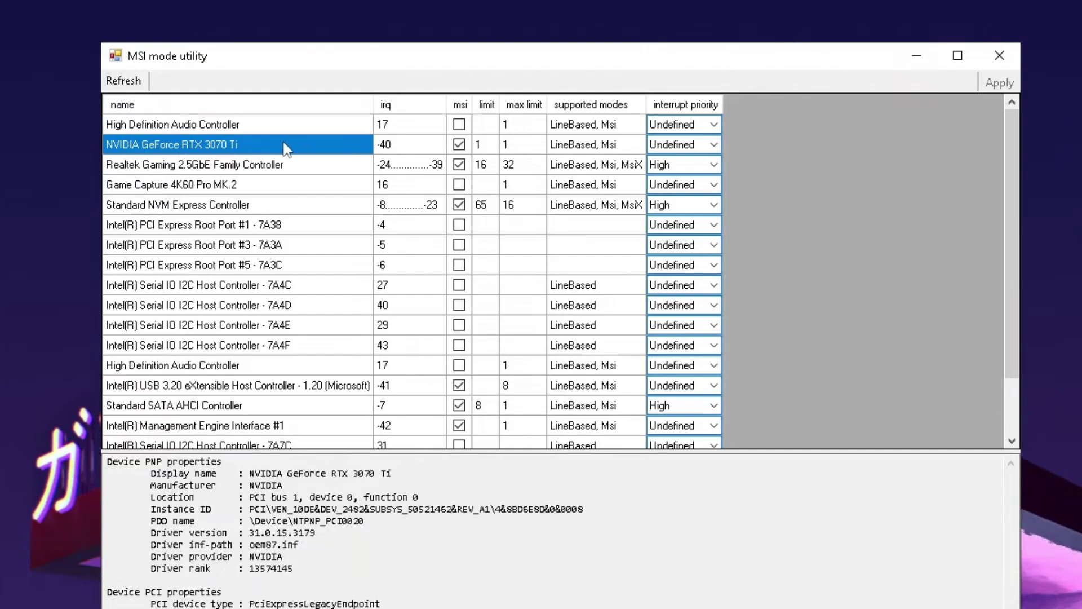
click(575, 151)
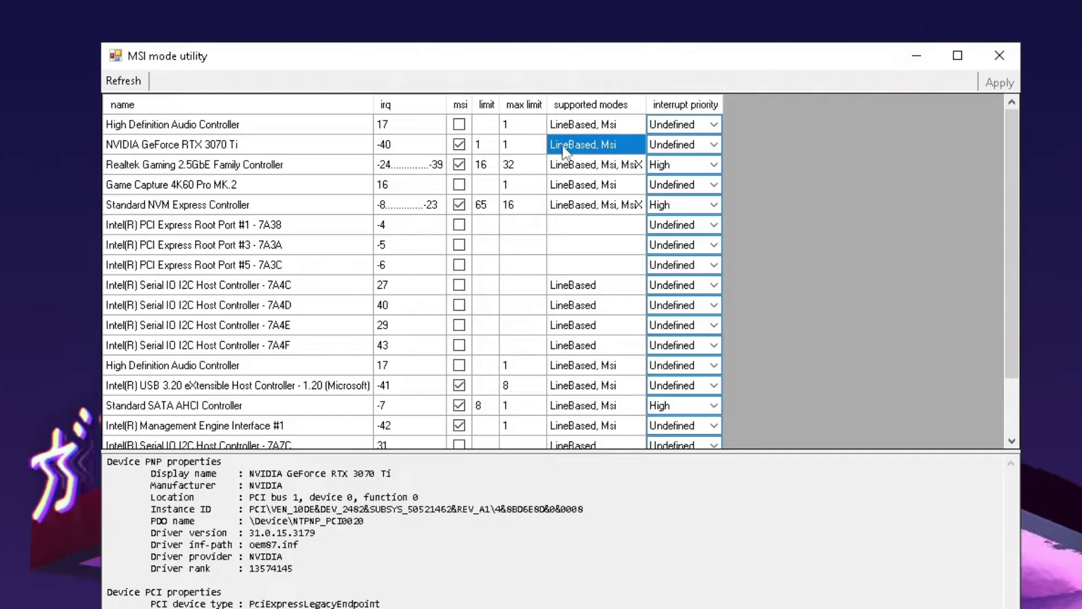
- Enable MSI mode for the NVIDIA GeForce RTX 3070 Ti with High interrupt priority and apply
click(459, 144)
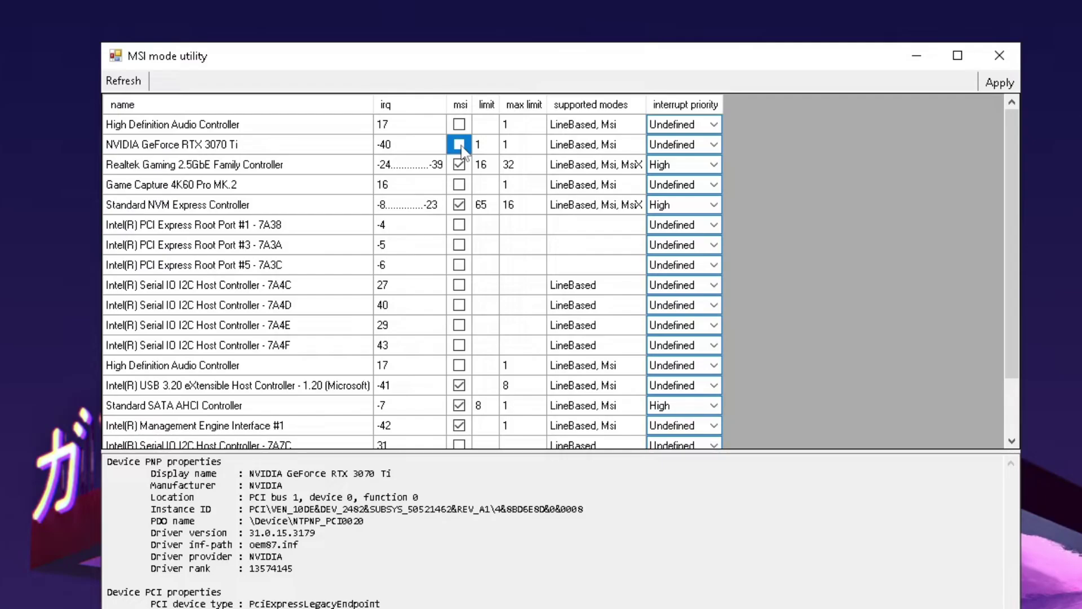
click(667, 150)
click(668, 151)
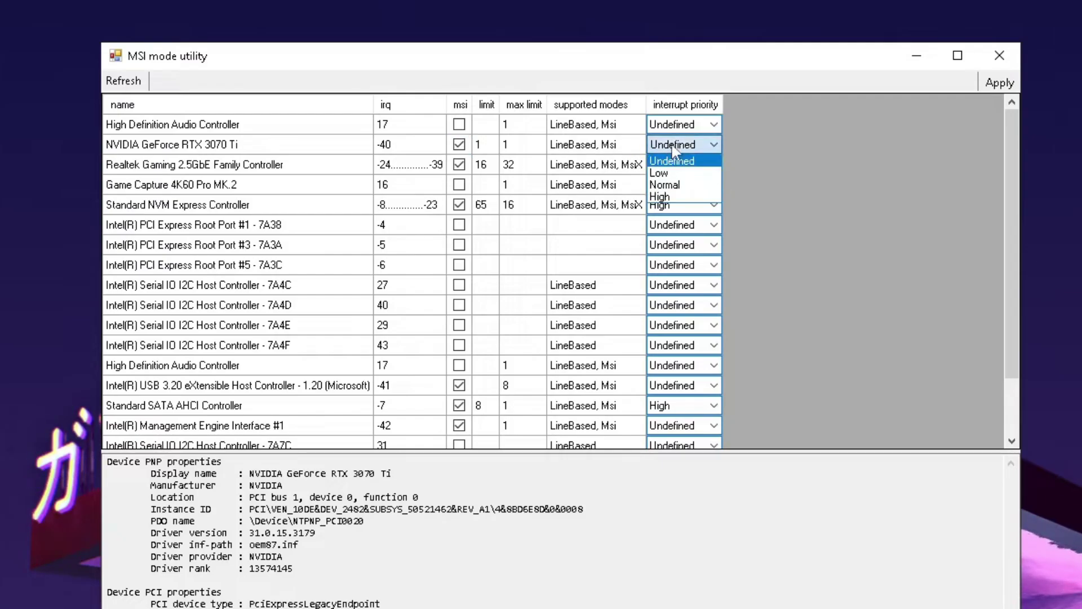
click(670, 196)
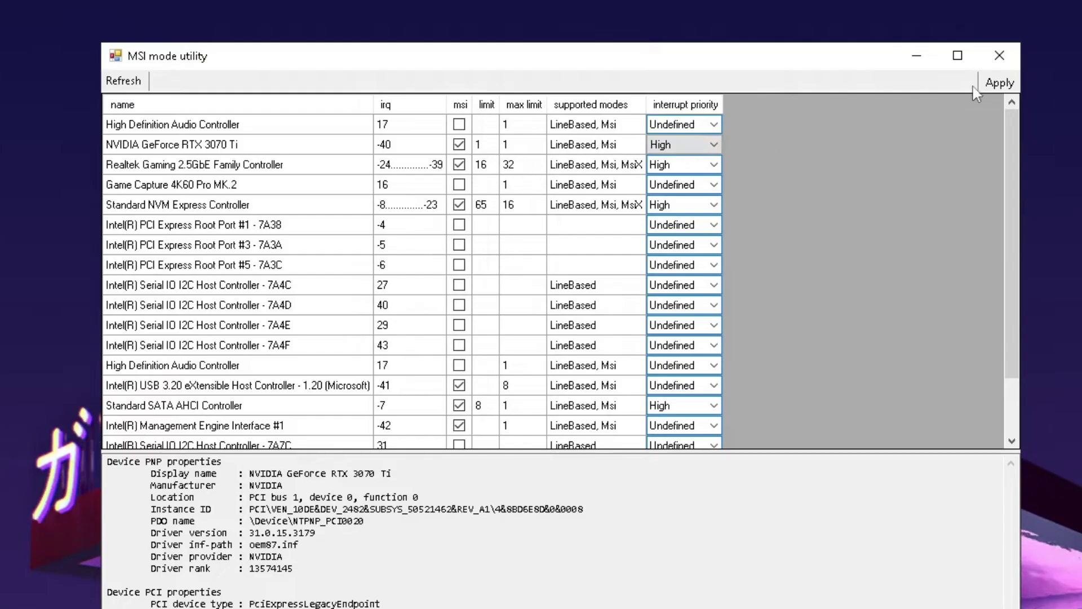
click(998, 83)
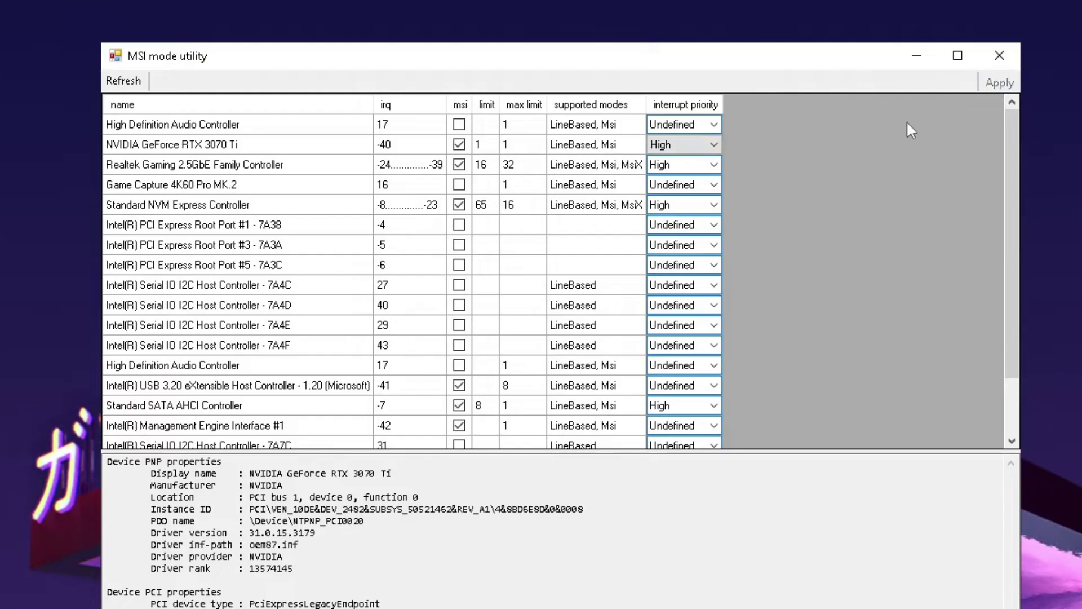
- Close MSI mode utility and get the hidusbf GitHub link from Mouse OC Tool.rtf to download it
click(999, 52)
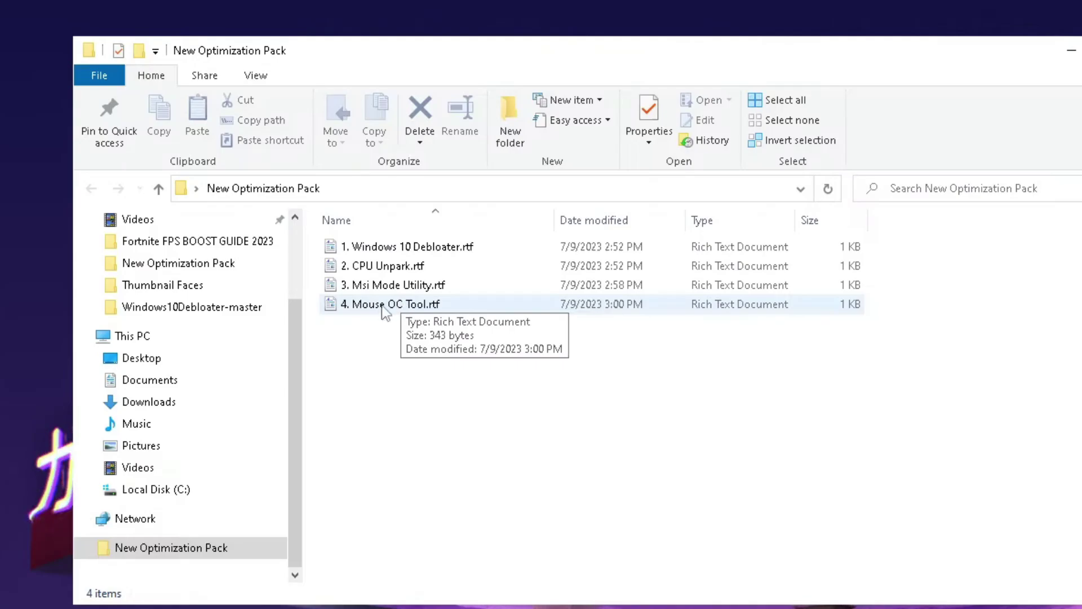
double_click(383, 307)
drag(716, 219, 325, 228)
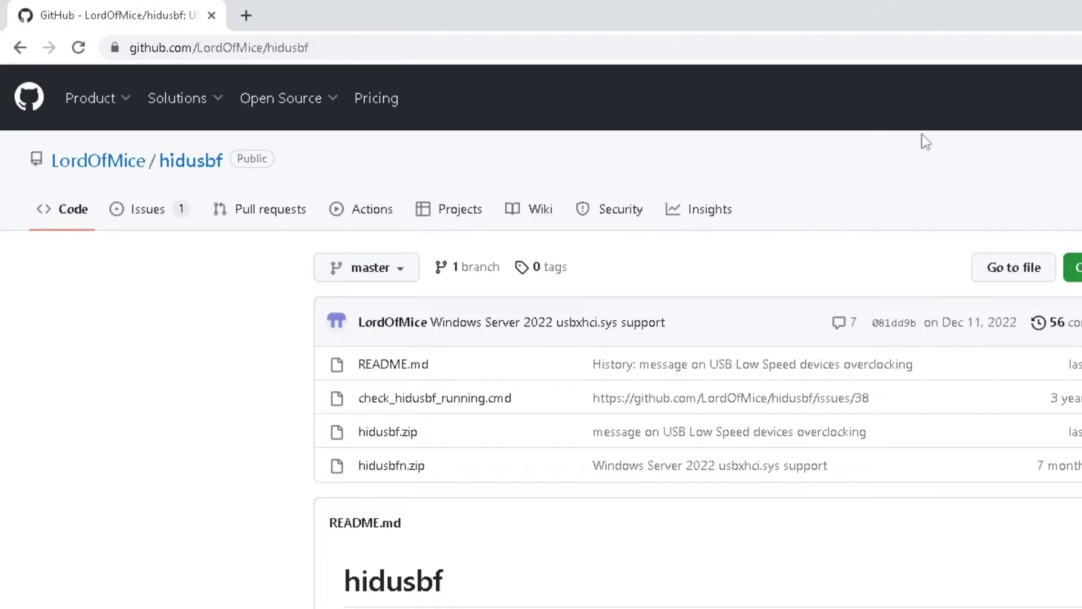
click(1076, 272)
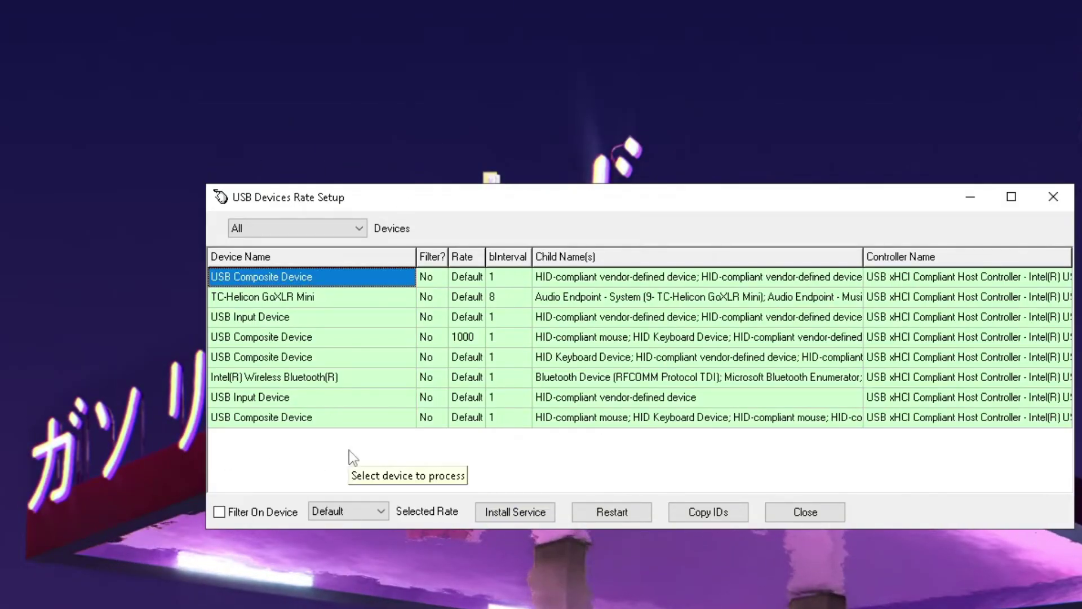
- Filter the USB Devices Rate Setup list to show only Keyboards
click(328, 232)
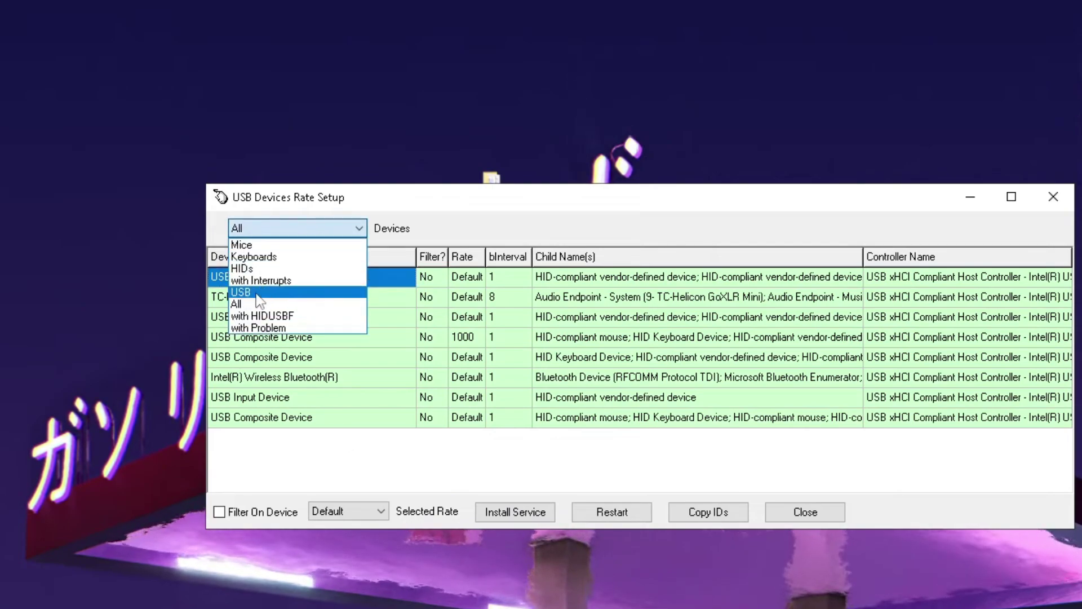
click(415, 455)
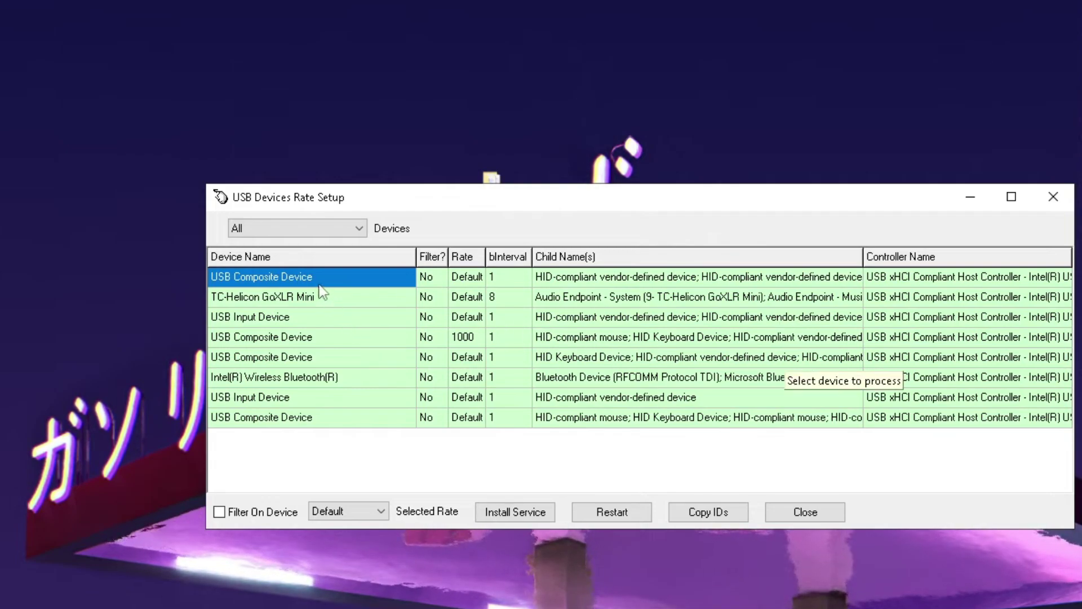
click(288, 222)
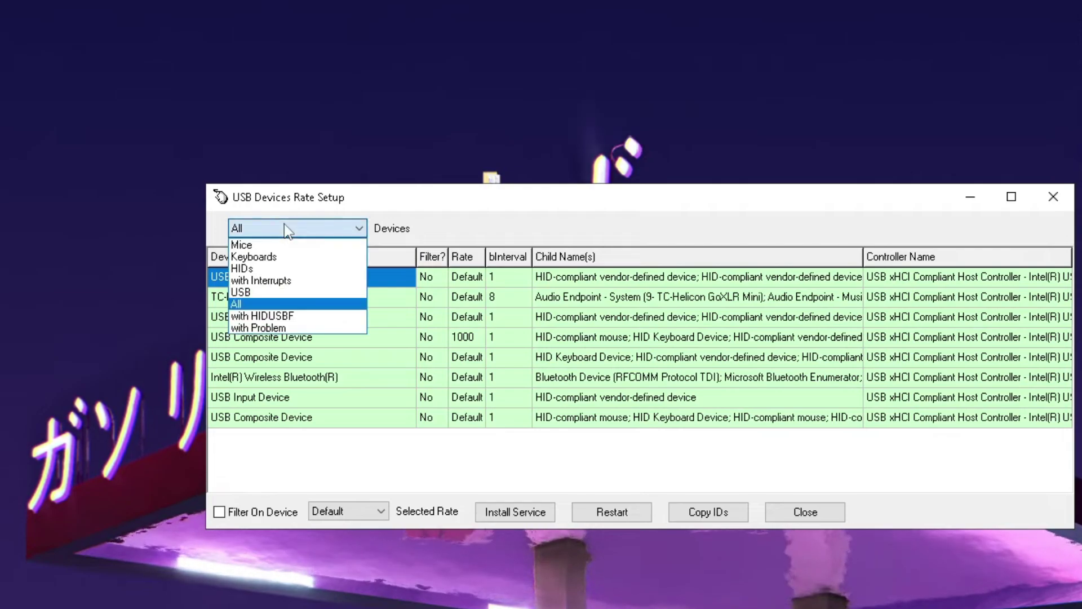
click(253, 257)
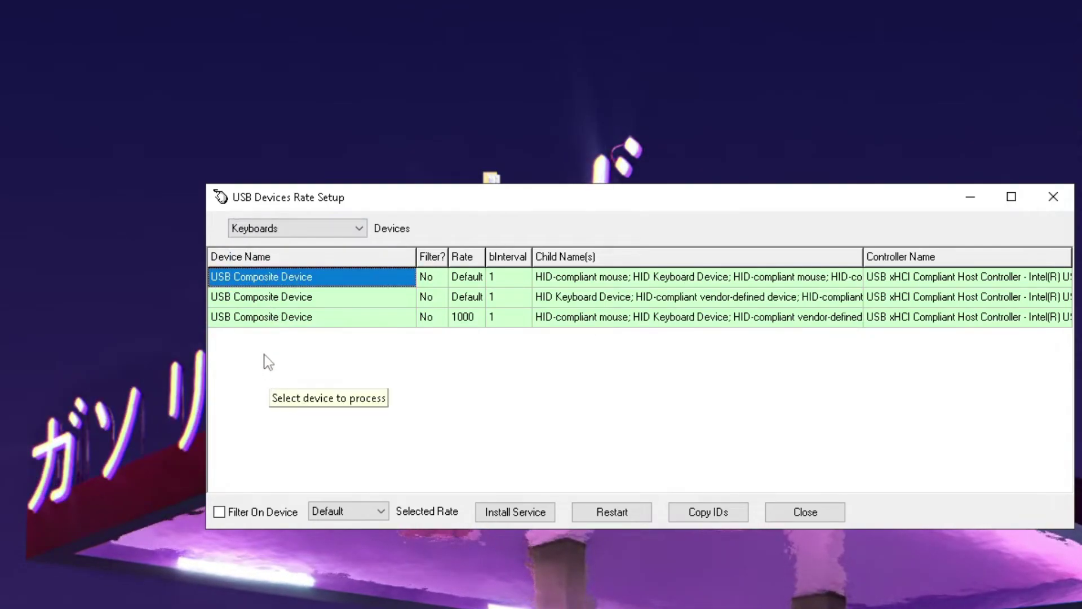
- Restart the first and second USB Composite Devices
click(635, 512)
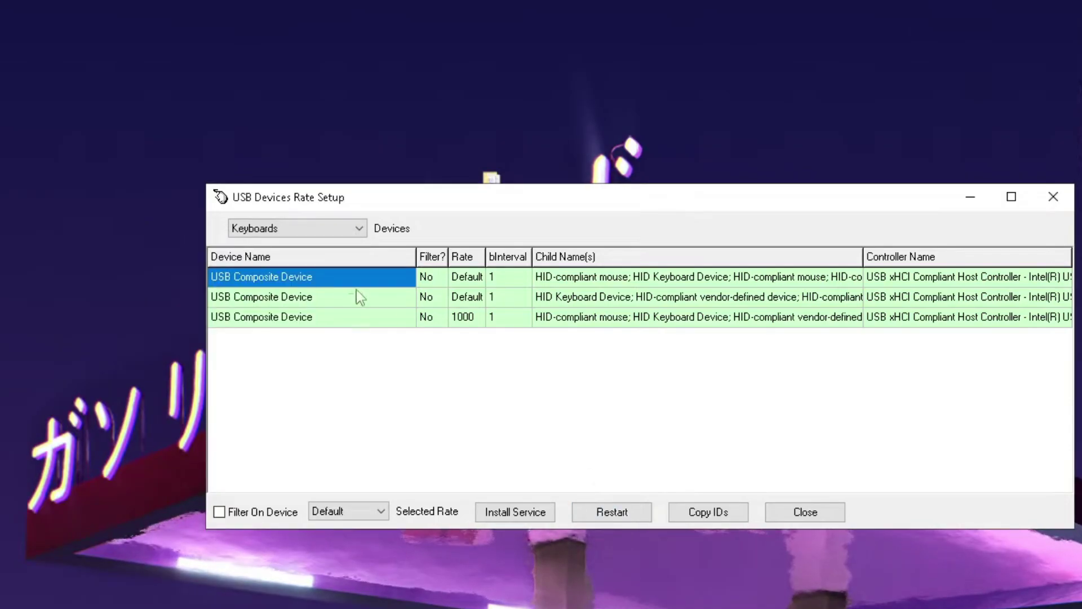
click(314, 296)
click(631, 510)
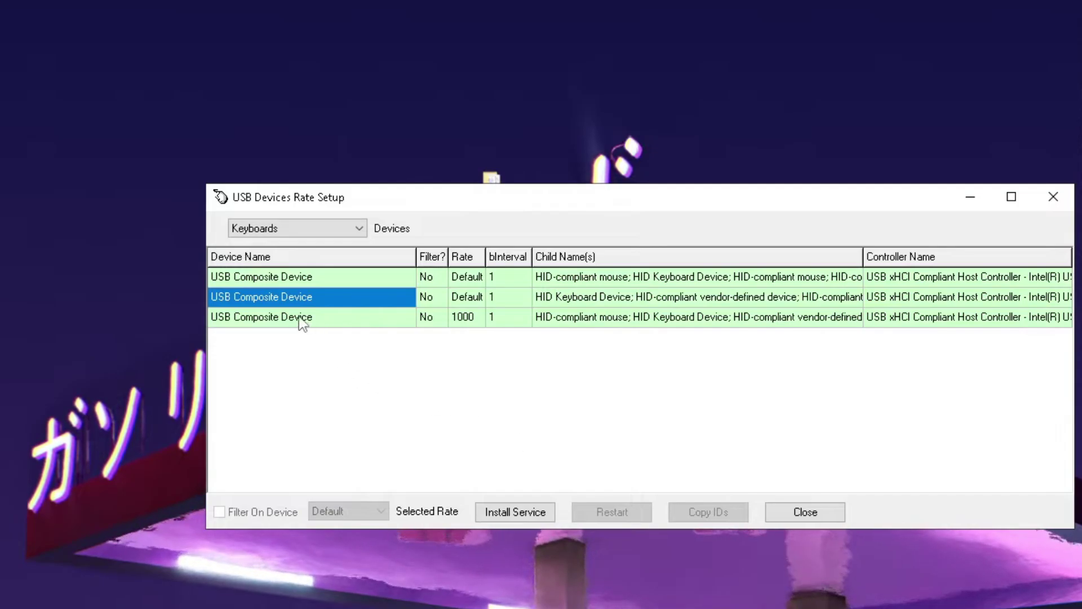
- Set the third USB Composite Device to 1000 Hz, install the rate service and restart it
click(274, 319)
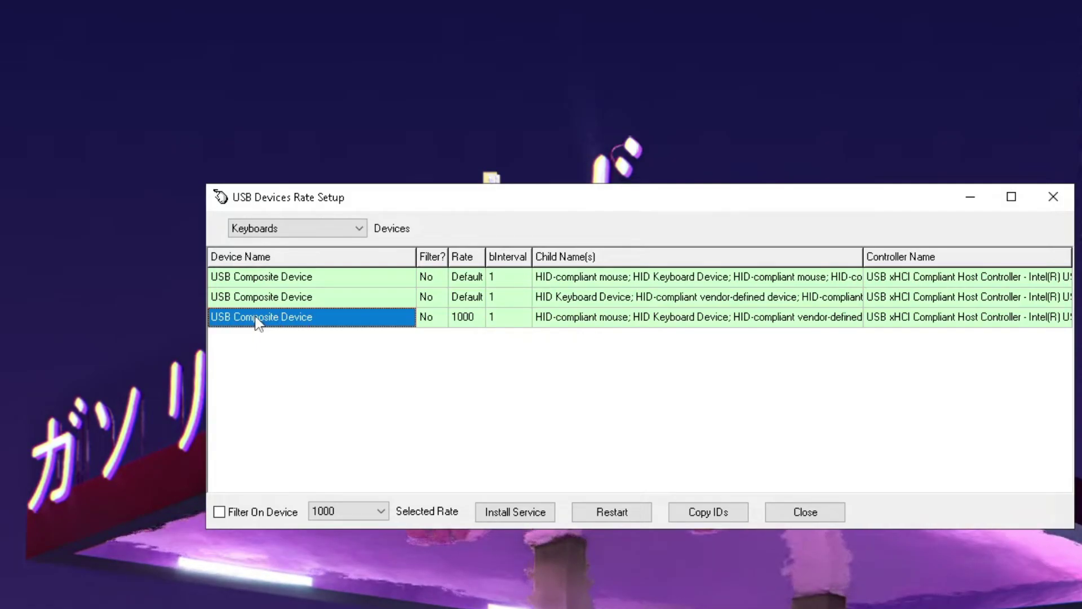
click(359, 516)
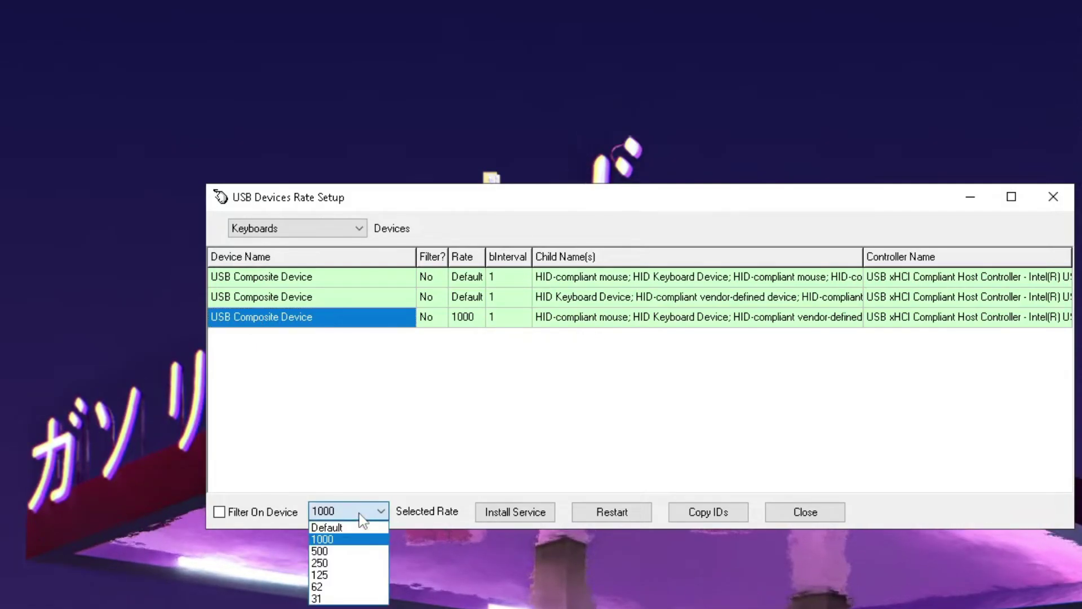
click(341, 541)
click(500, 516)
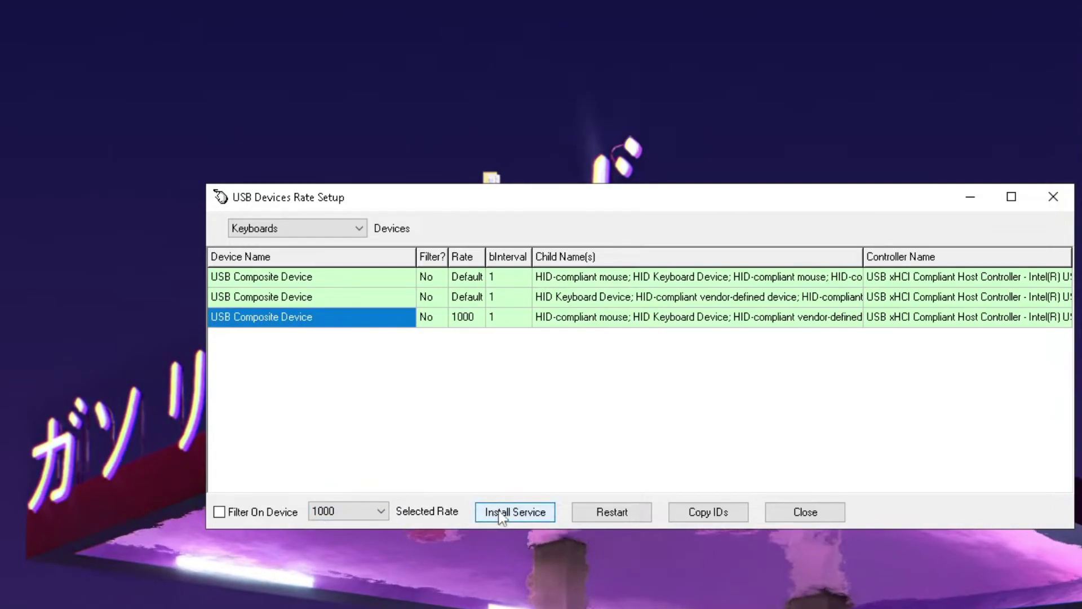
click(602, 514)
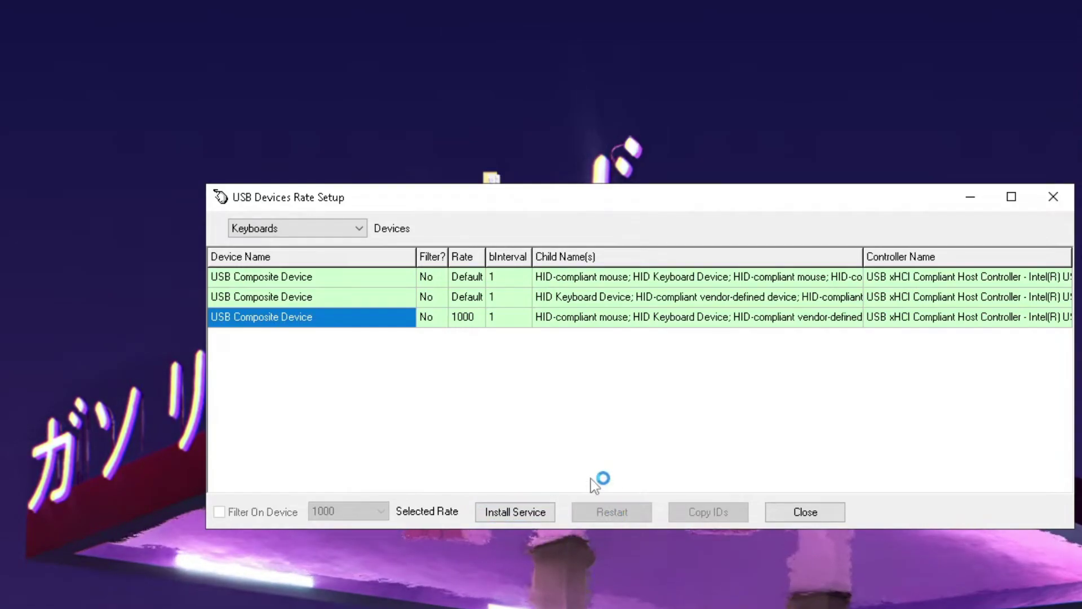
- Close the USB Devices Rate Setup window
click(1051, 199)
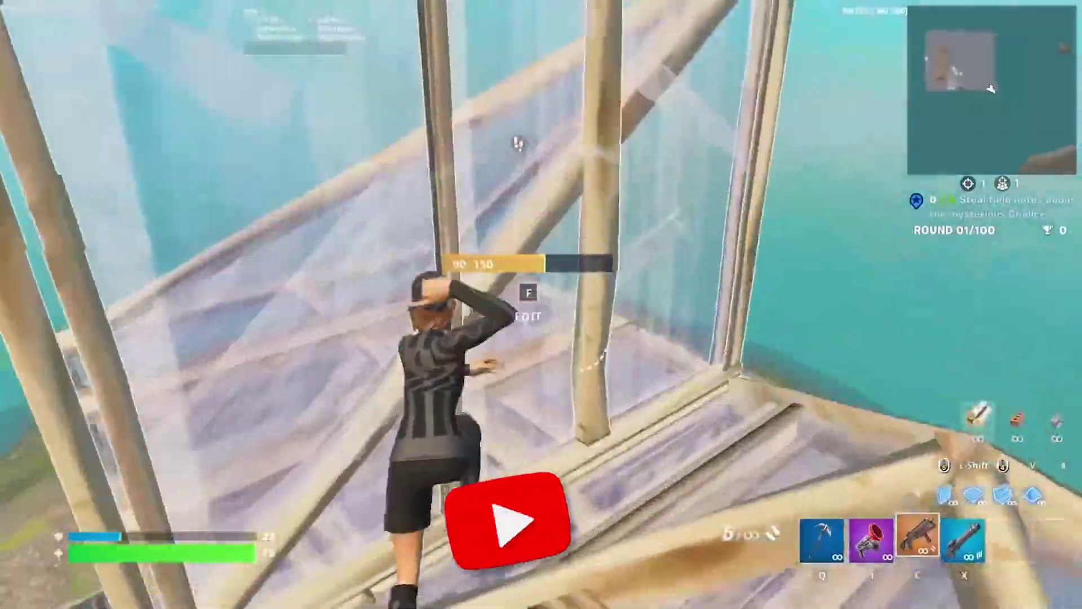